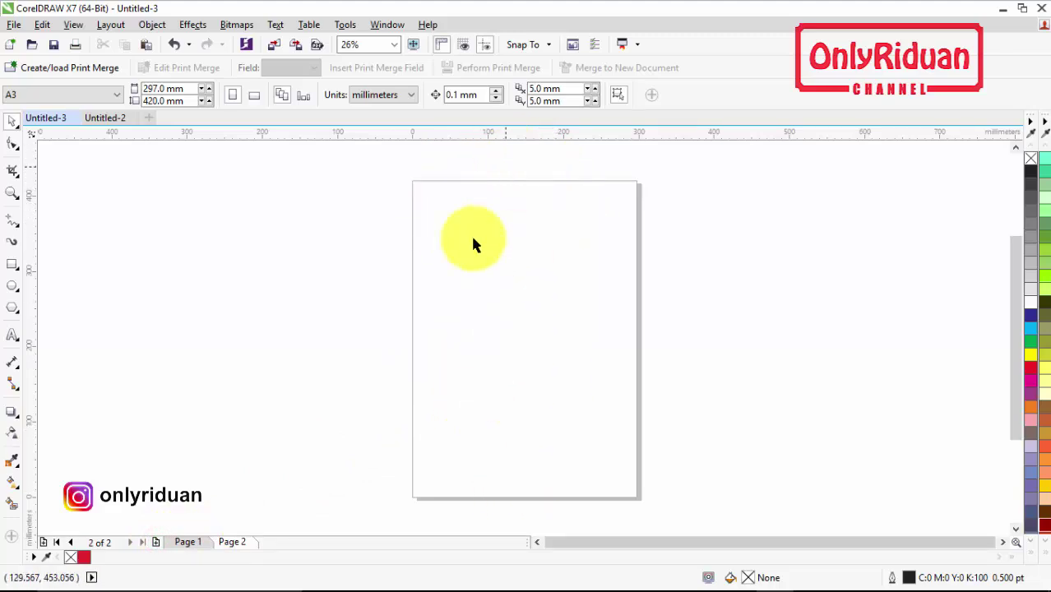
Compare Page 1 with the blank Page 2, and delete Page 2 from the document
left_click(186, 542)
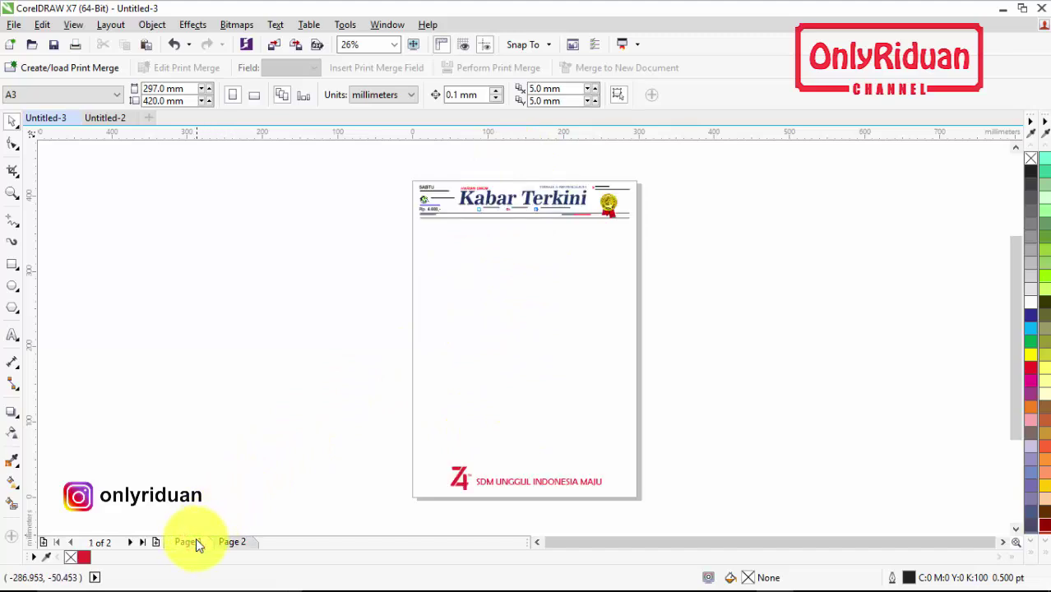
left_click(244, 542)
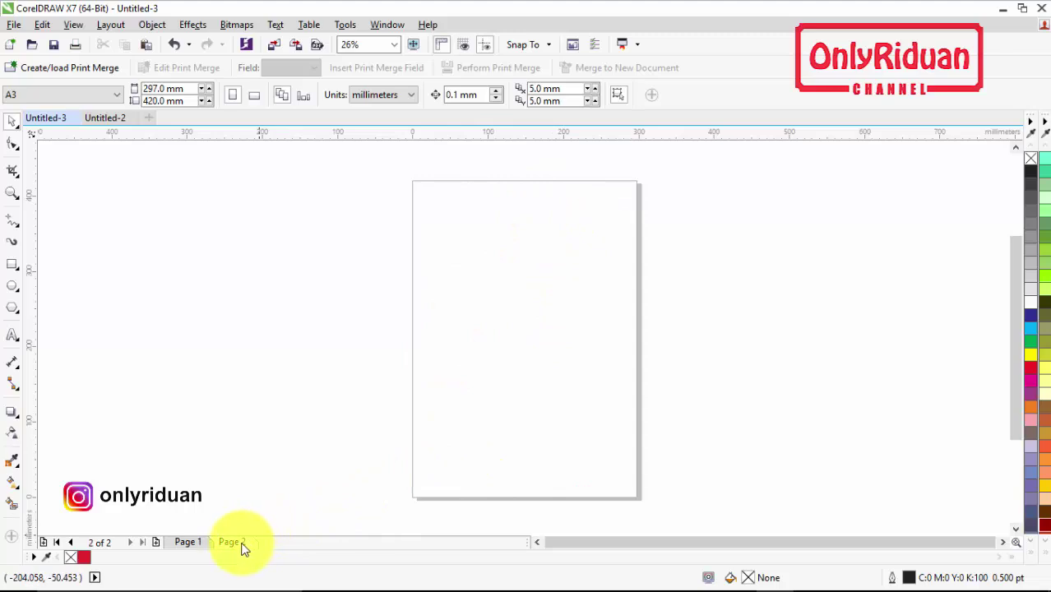
left_click(195, 542)
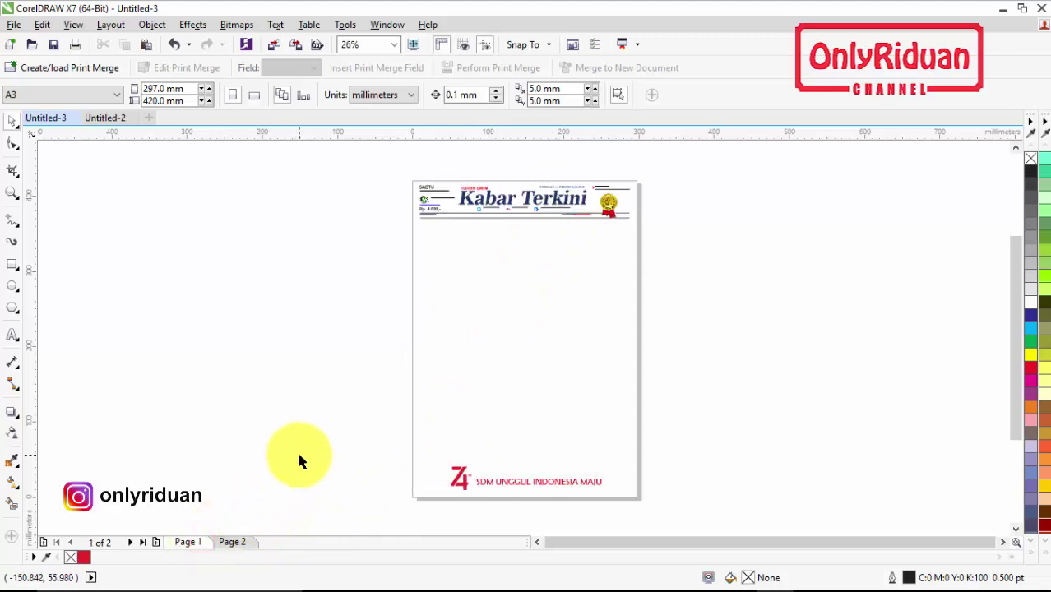
right_click(235, 543)
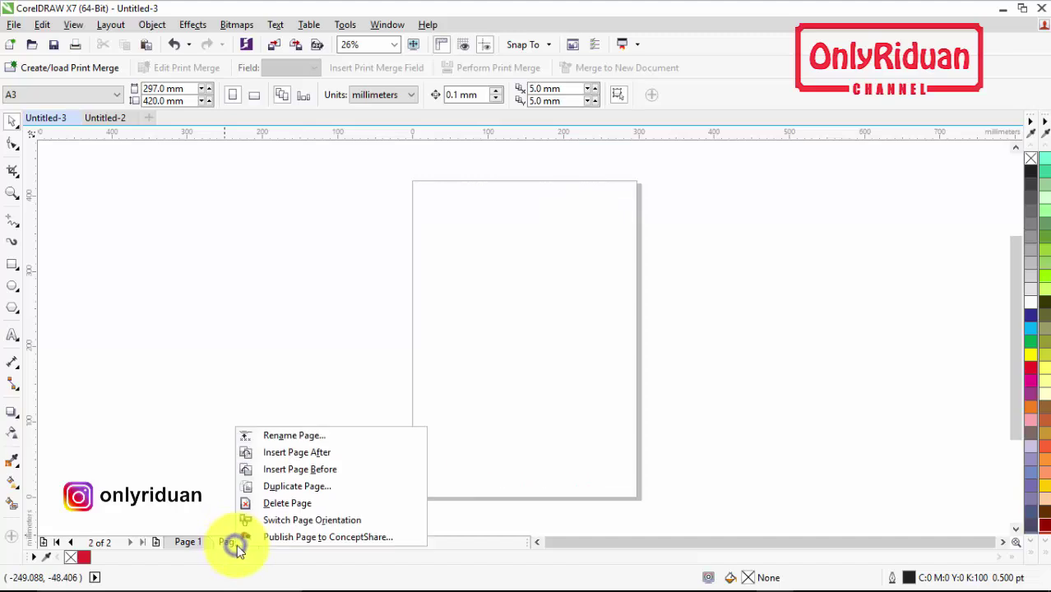
left_click(292, 503)
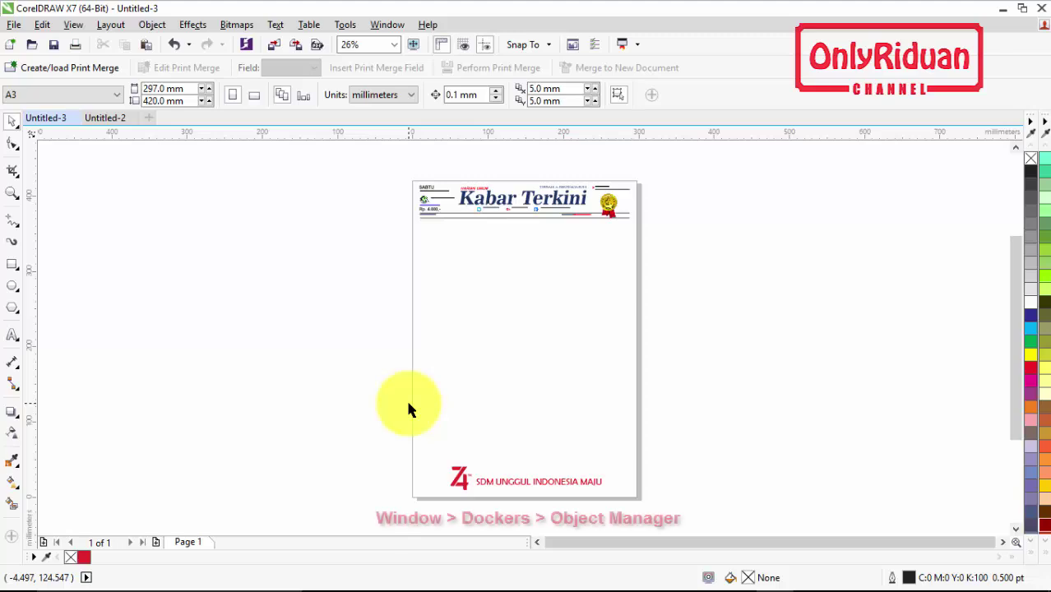
Show the Object Manager docker to list the document's pages and layers
left_click(386, 24)
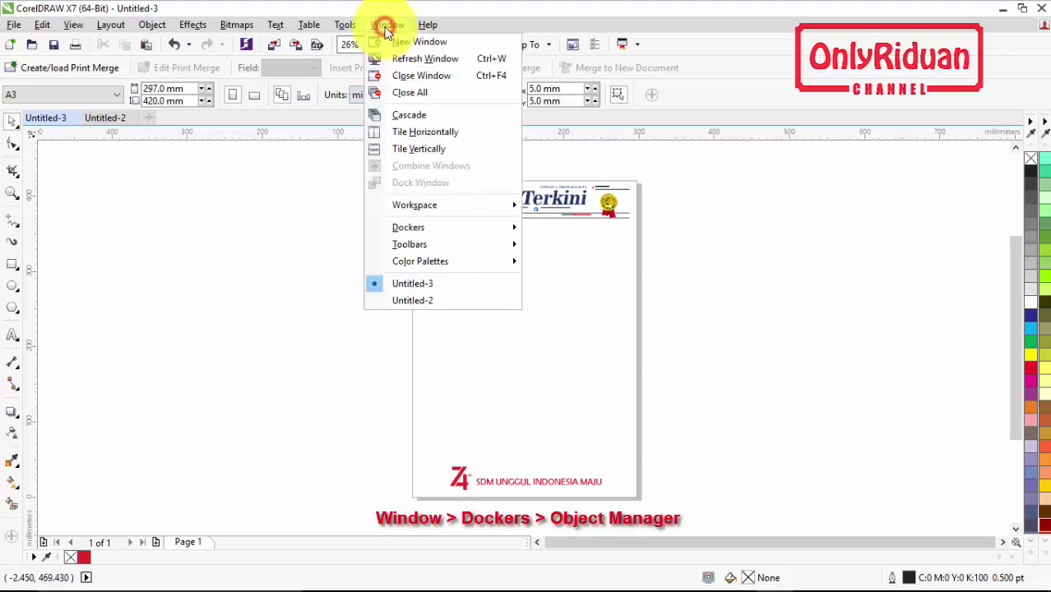
mouse_move(414, 228)
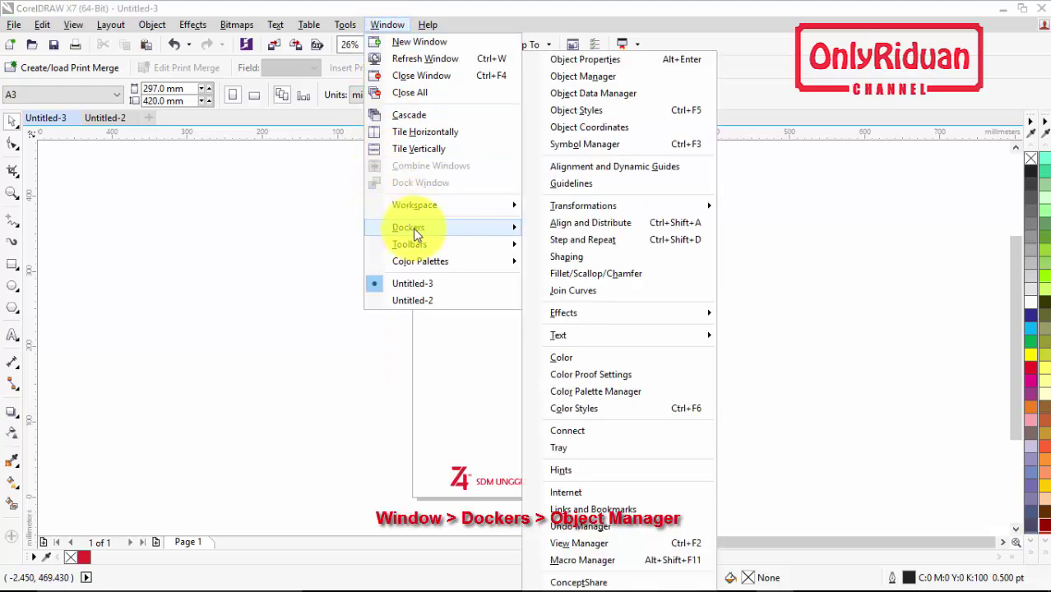
left_click(578, 76)
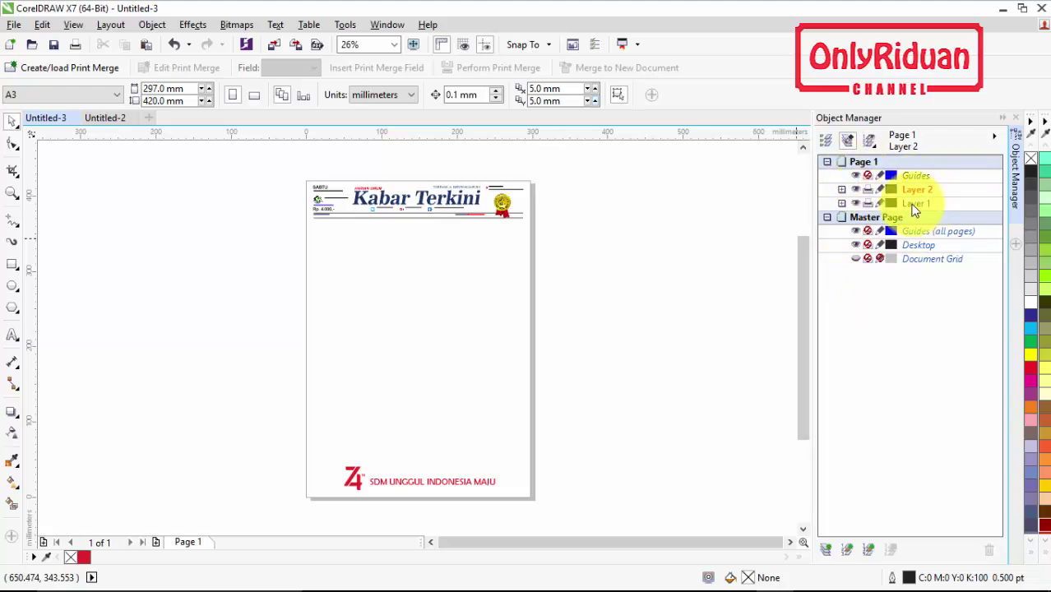
Check which objects Layer 1 of Page 1 contains and rename that layer as Header
left_click(842, 203)
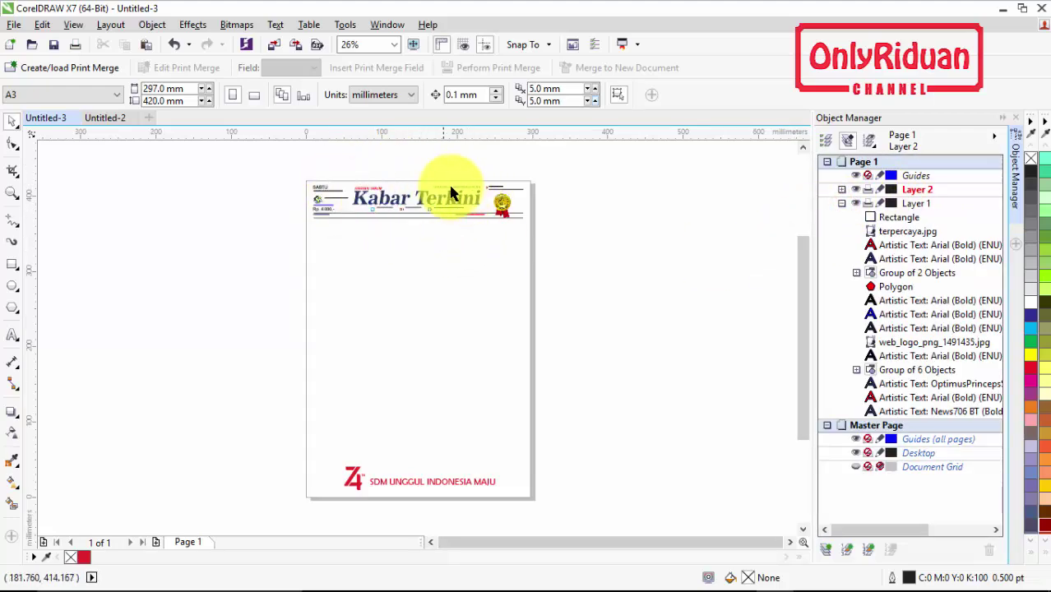
left_click(842, 204)
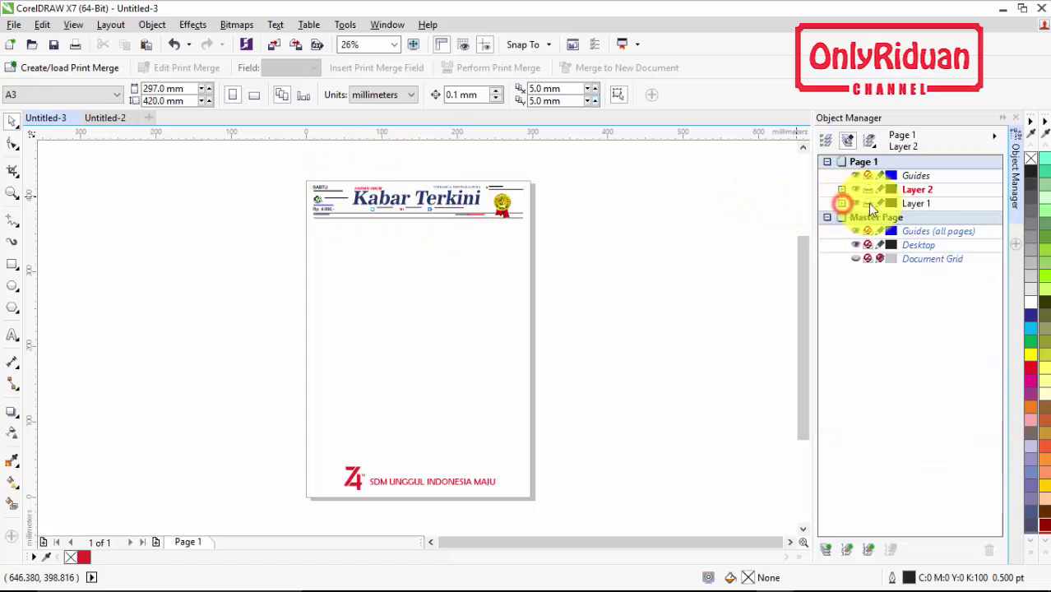
left_click(917, 205)
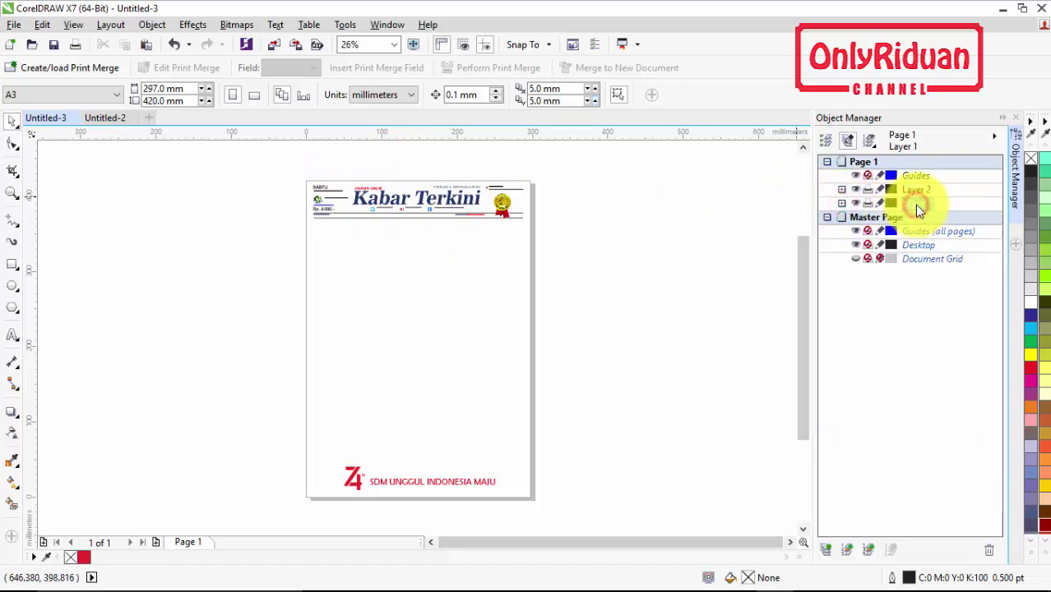
left_click(920, 205)
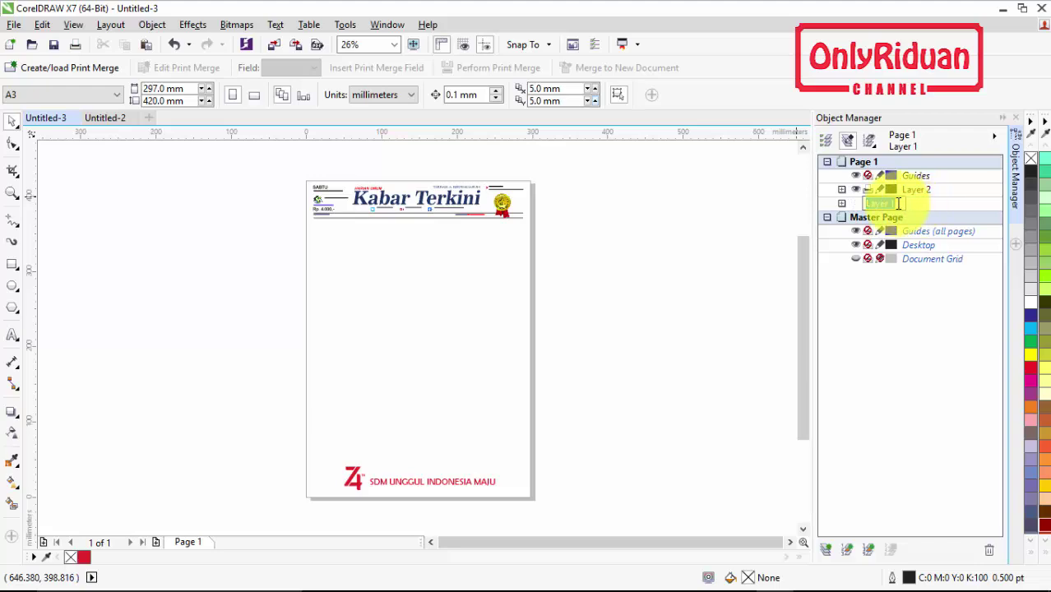
type("Header")
key("Return")
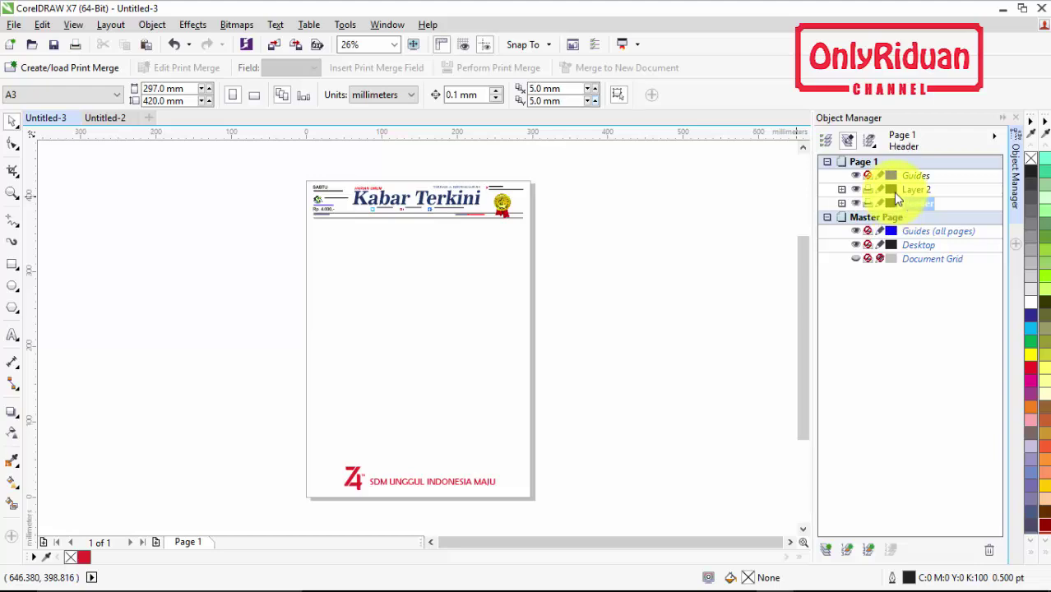
Check which objects Layer 2 of Page 1 contains and rename that layer as Footer
left_click(913, 192)
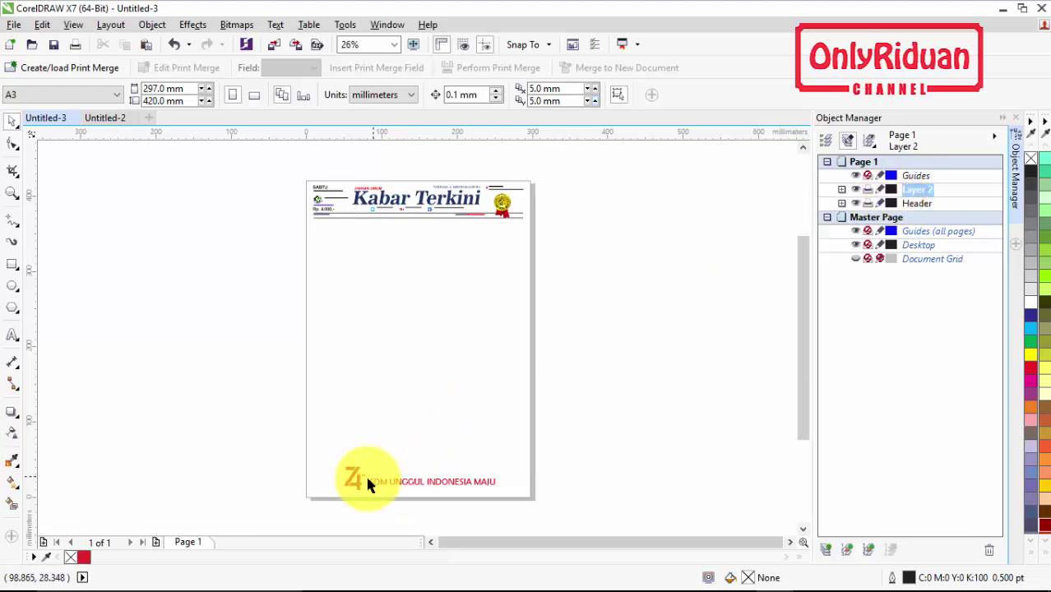
left_click(842, 190)
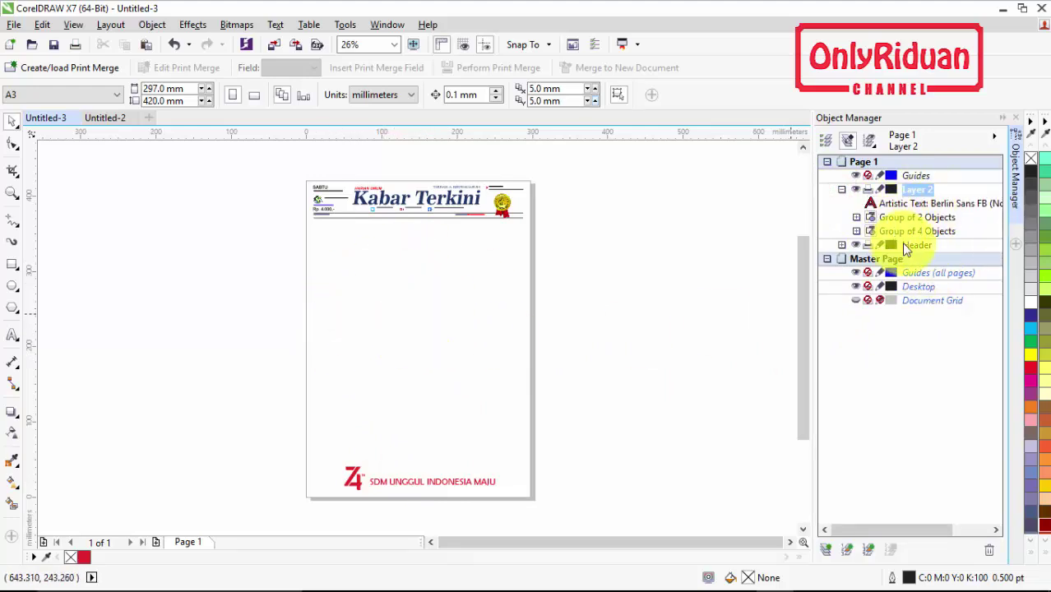
left_click(923, 189)
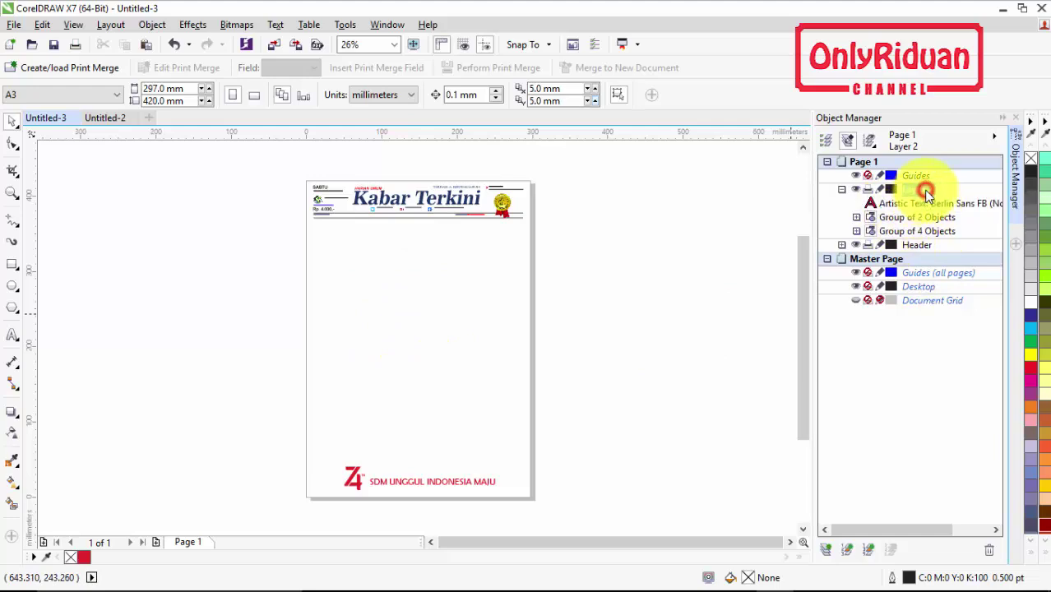
left_click(924, 190)
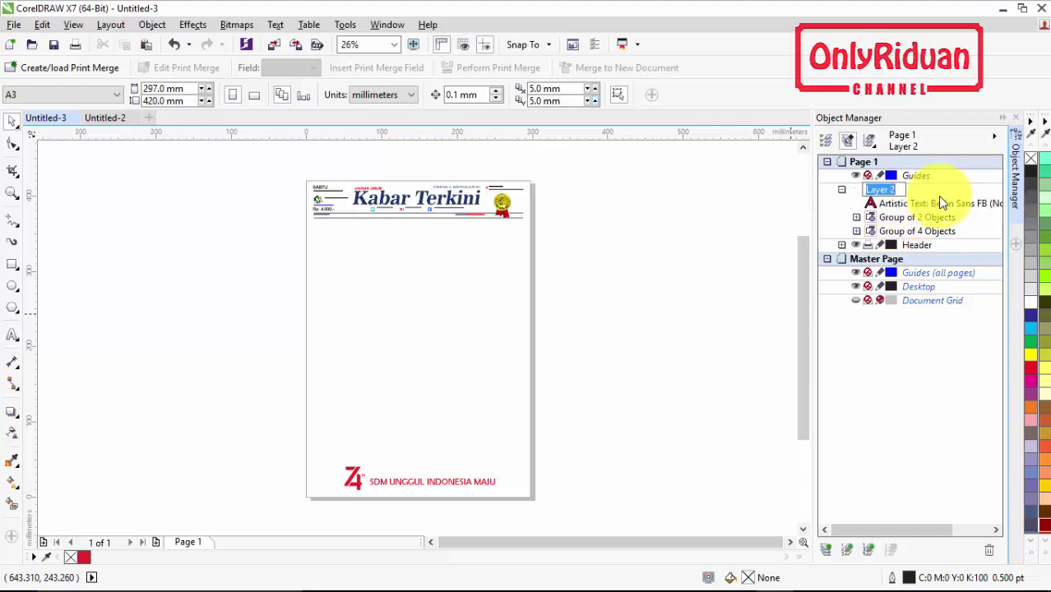
type("Footer")
key("Return")
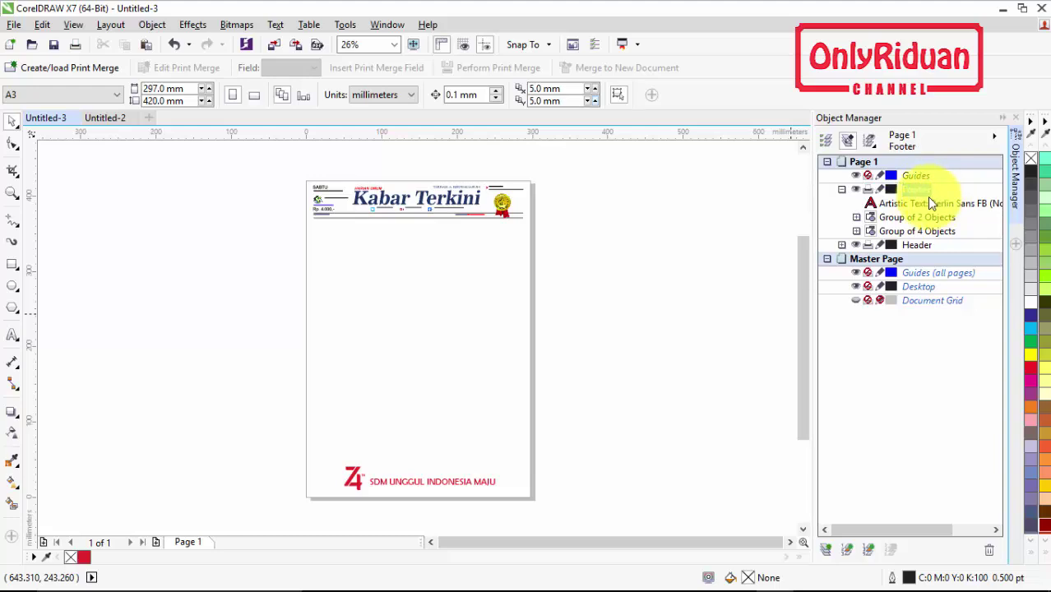
left_click(841, 190)
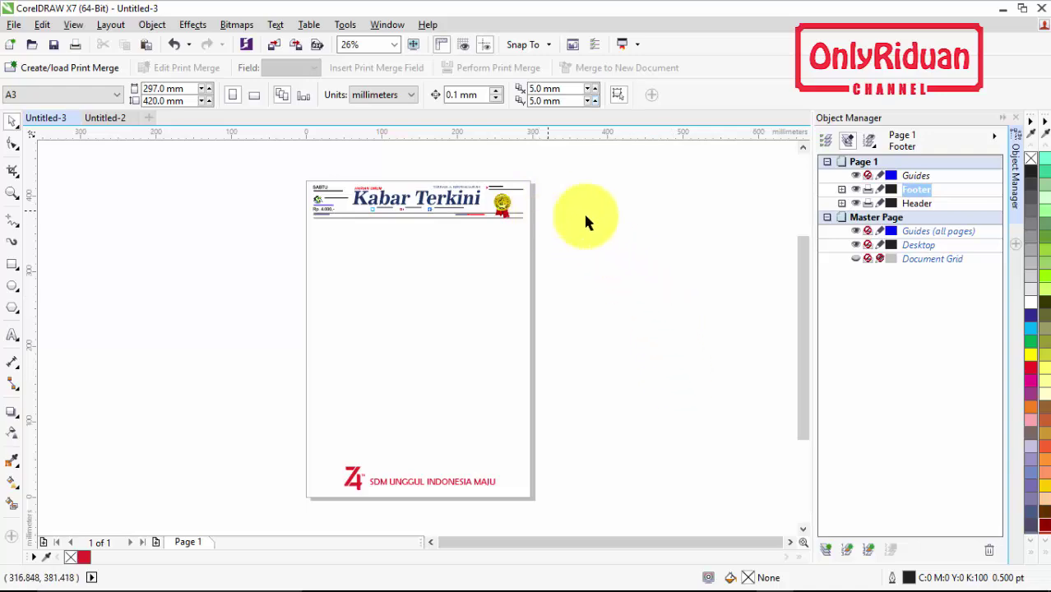
Turn the Header layer of Page 1 into a master layer for all pages
left_click(927, 205)
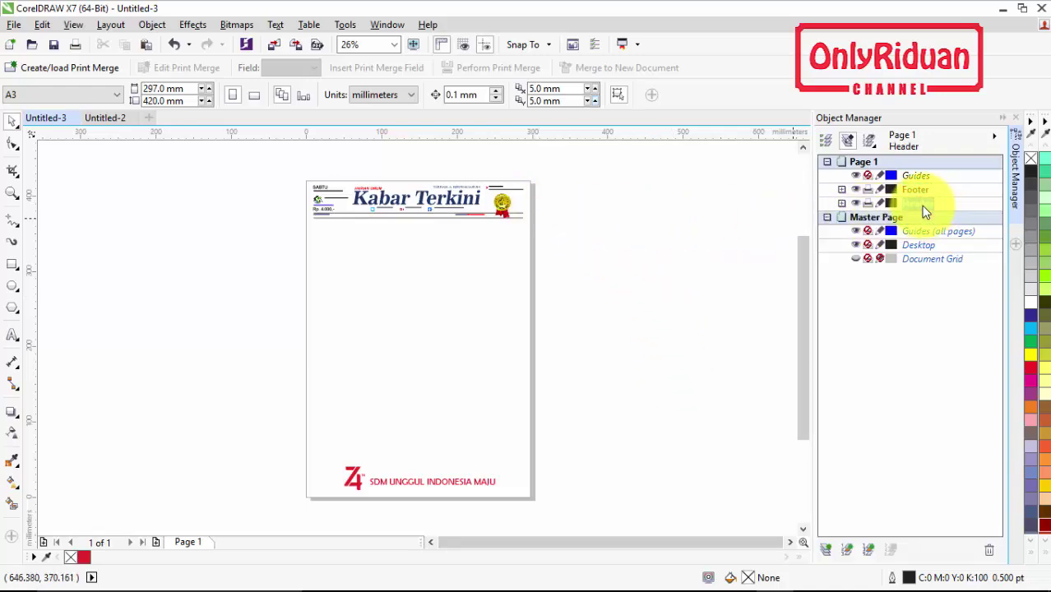
right_click(925, 212)
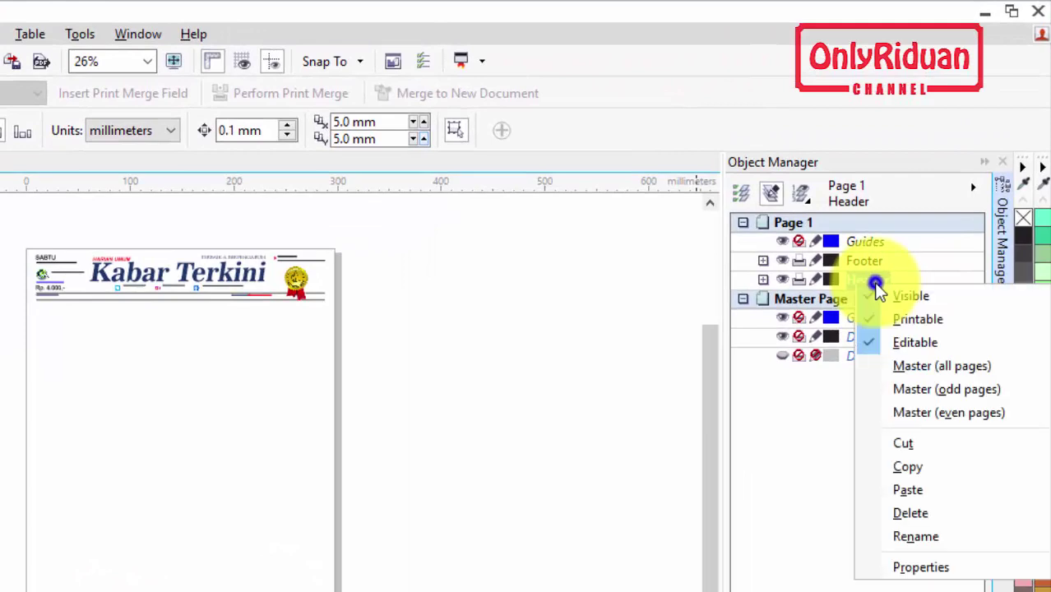
left_click(961, 367)
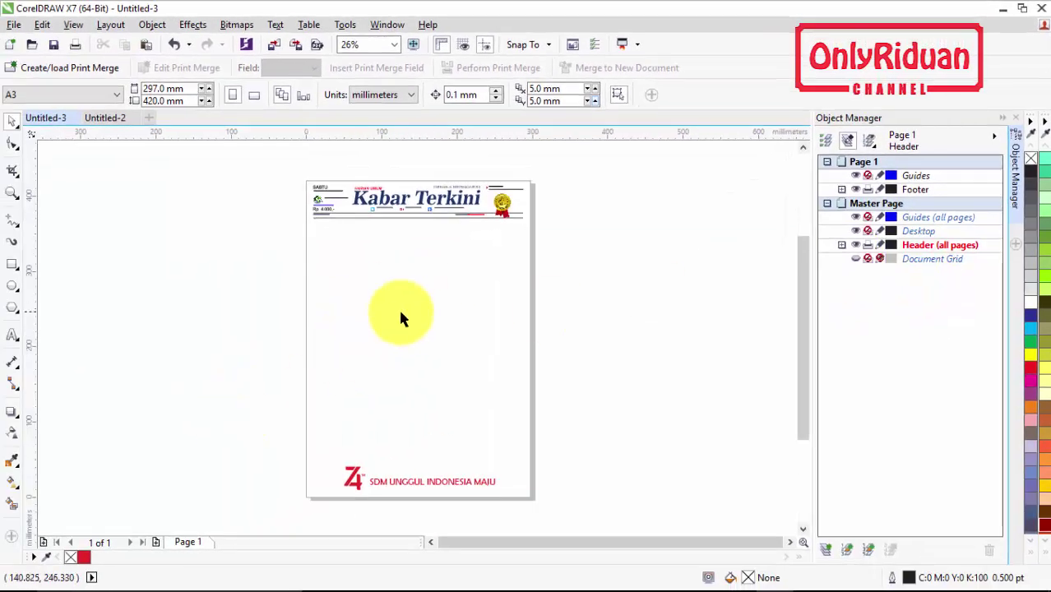
Add four new pages after Page 1, extending the document to Page 5
left_click(157, 541)
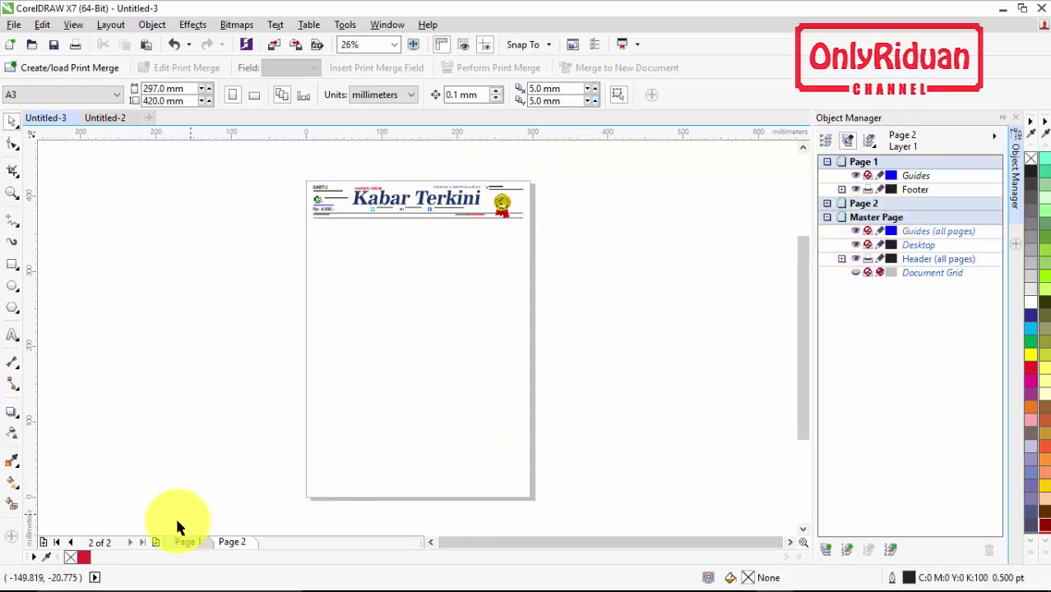
left_click(157, 543)
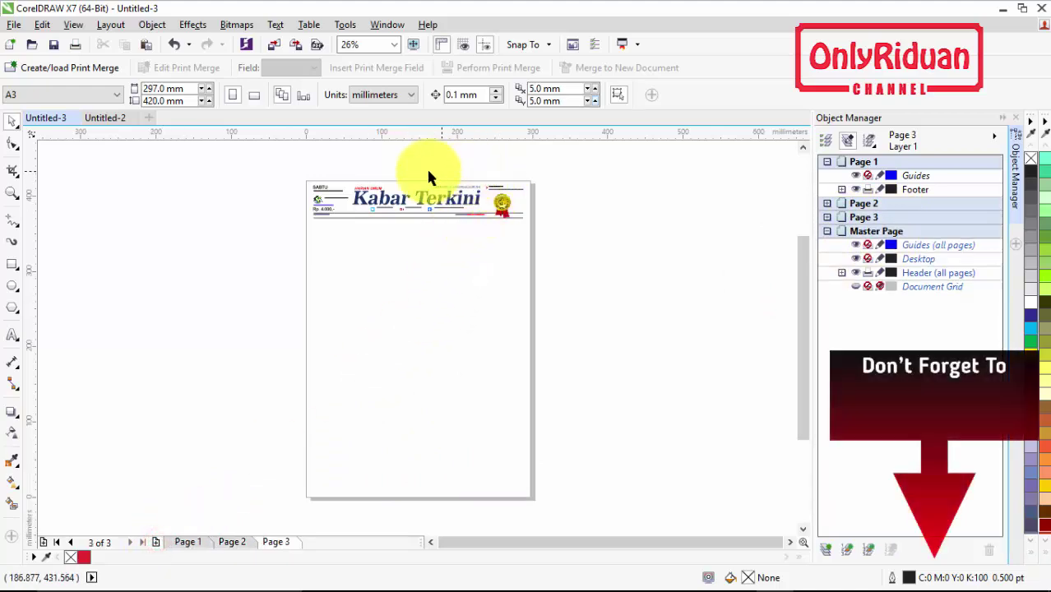
left_click(155, 543)
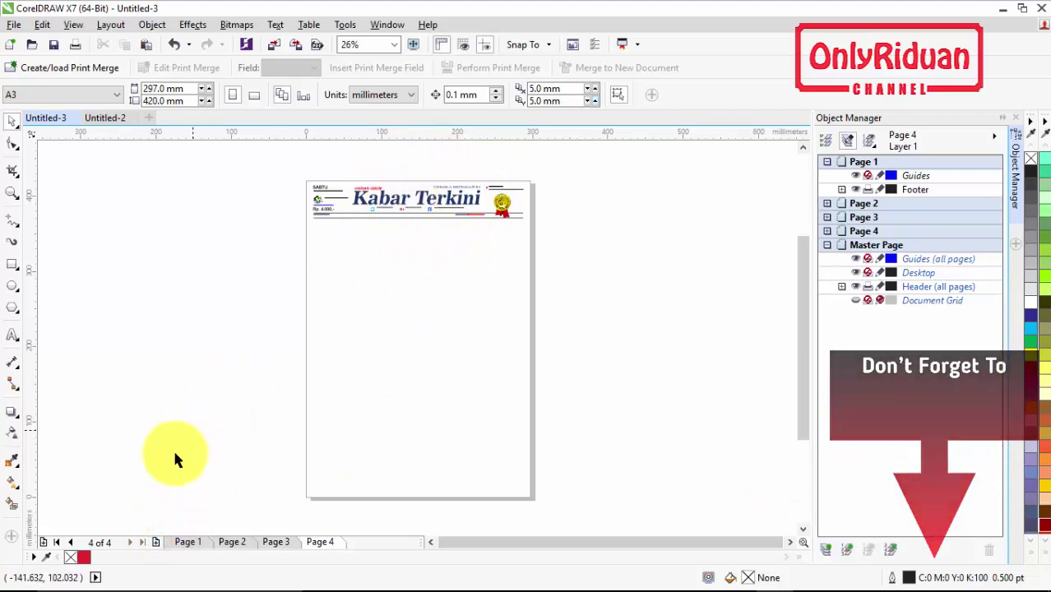
left_click(156, 542)
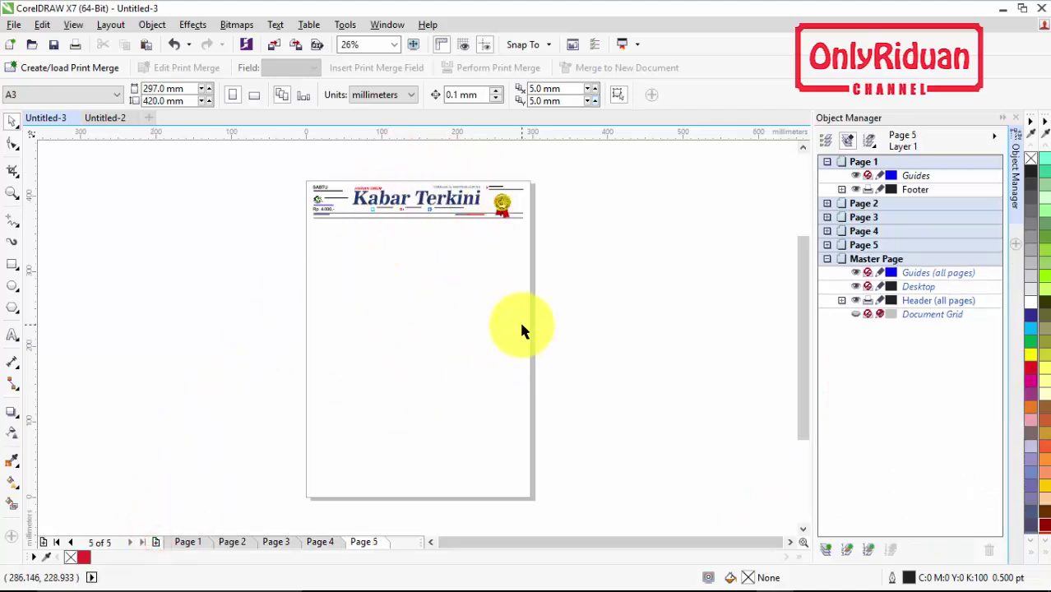
Return to Page 1 and turn its Footer layer into a master layer for all pages
left_click(194, 542)
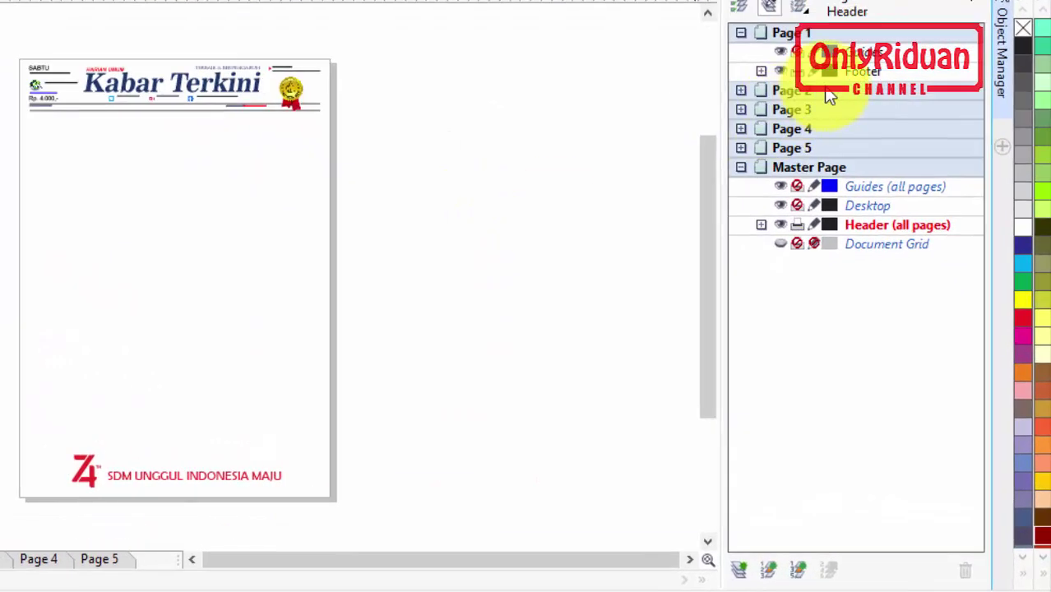
left_click(859, 71)
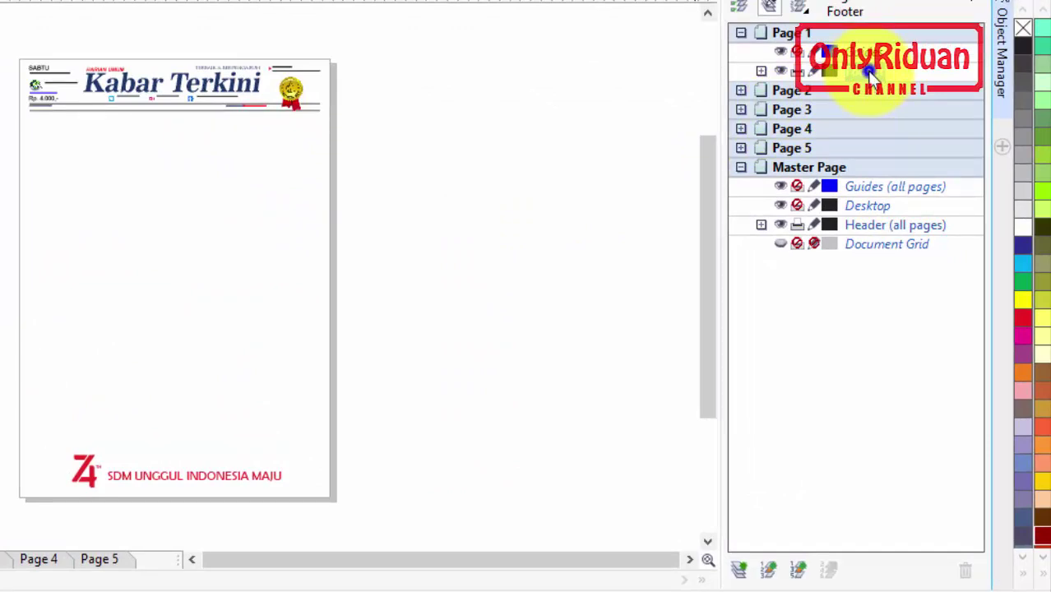
right_click(868, 71)
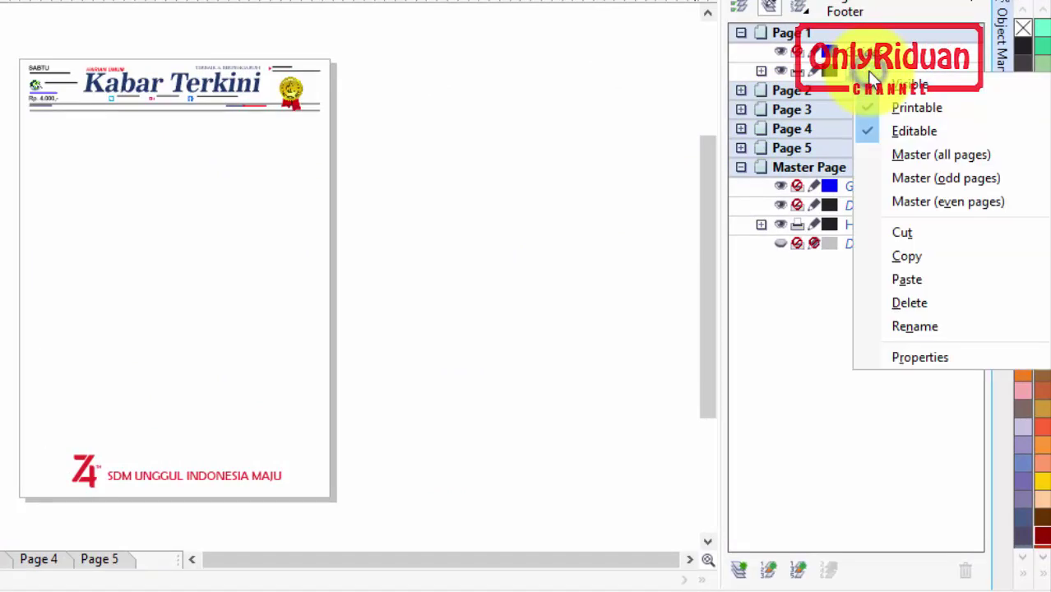
left_click(914, 160)
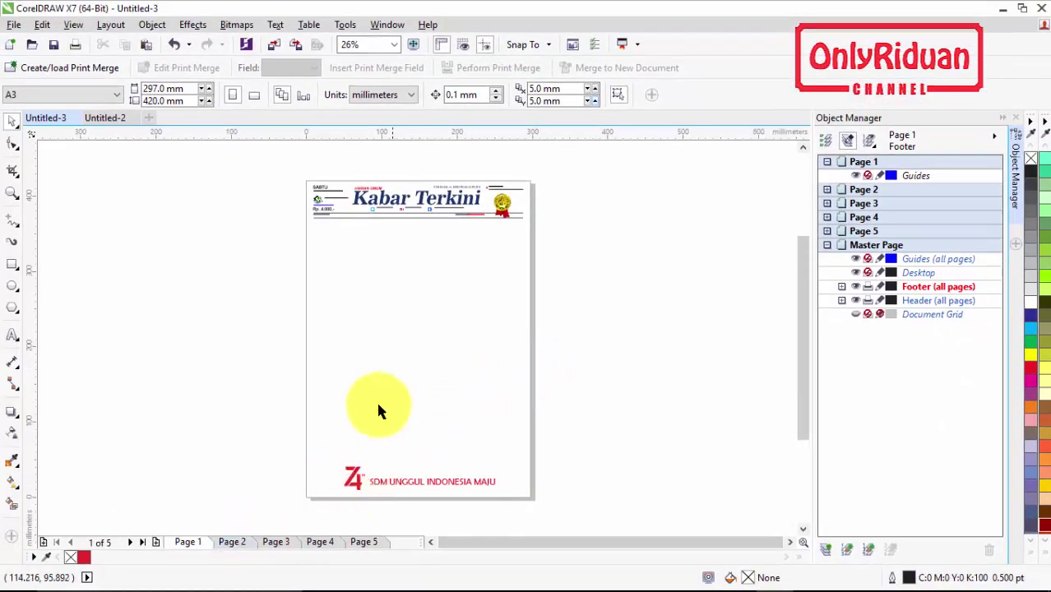
Go through Pages 2 to 5 to check the header and footer on each page
left_click(231, 542)
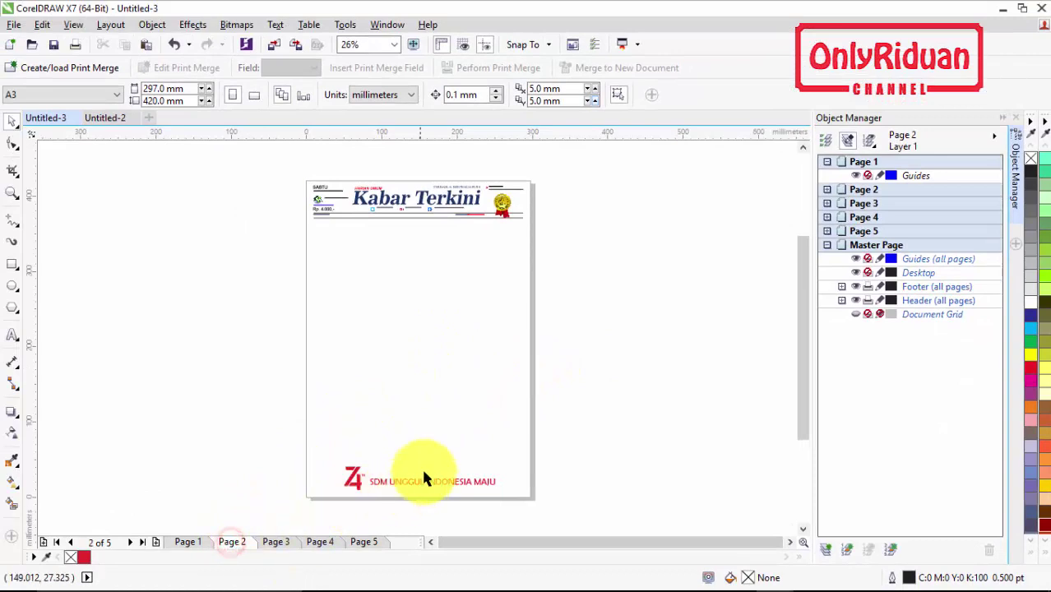
left_click(273, 543)
left_click(328, 543)
left_click(366, 543)
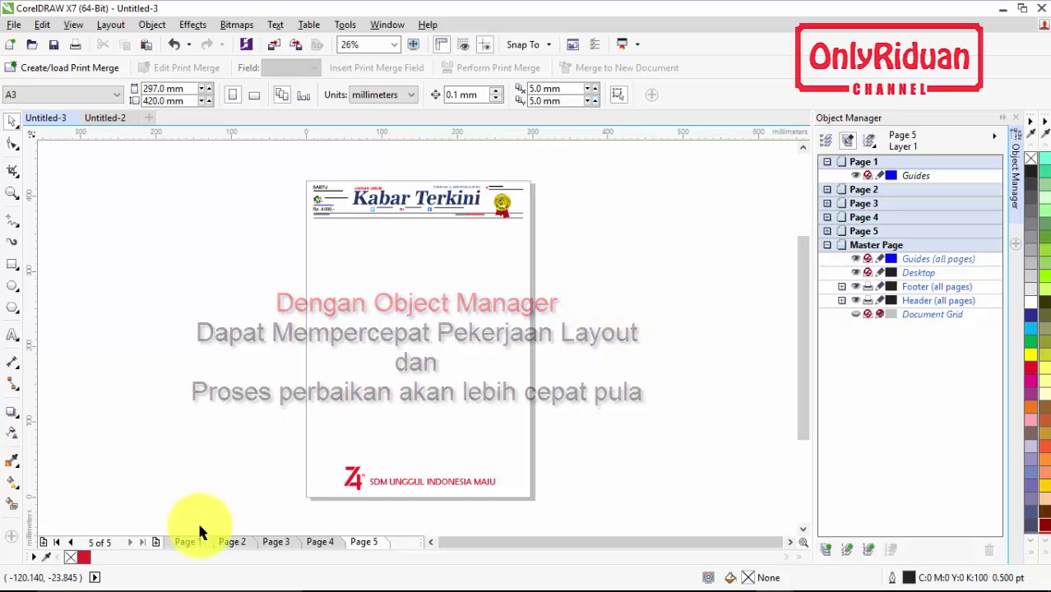
On Page 1, change the day number of the date in the newspaper header to 7
left_click(187, 542)
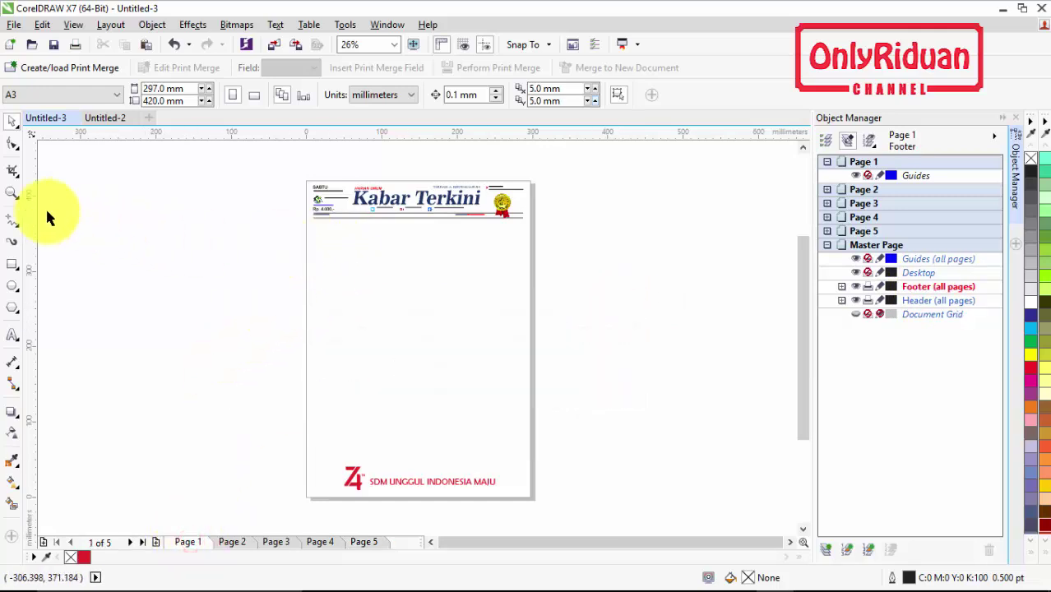
left_click(12, 192)
left_click_drag(296, 177, 416, 228)
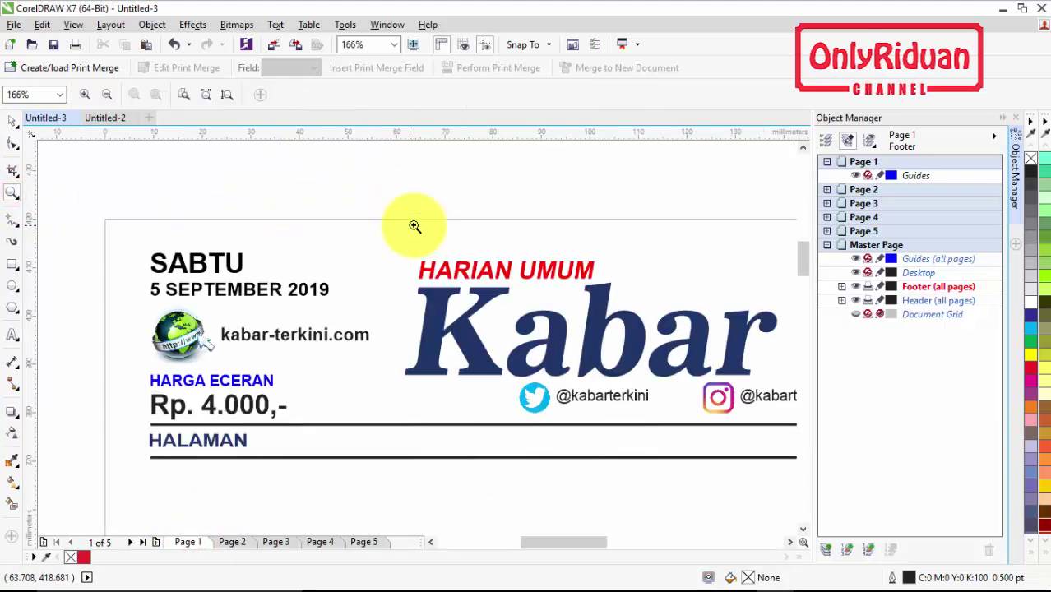
left_click(12, 121)
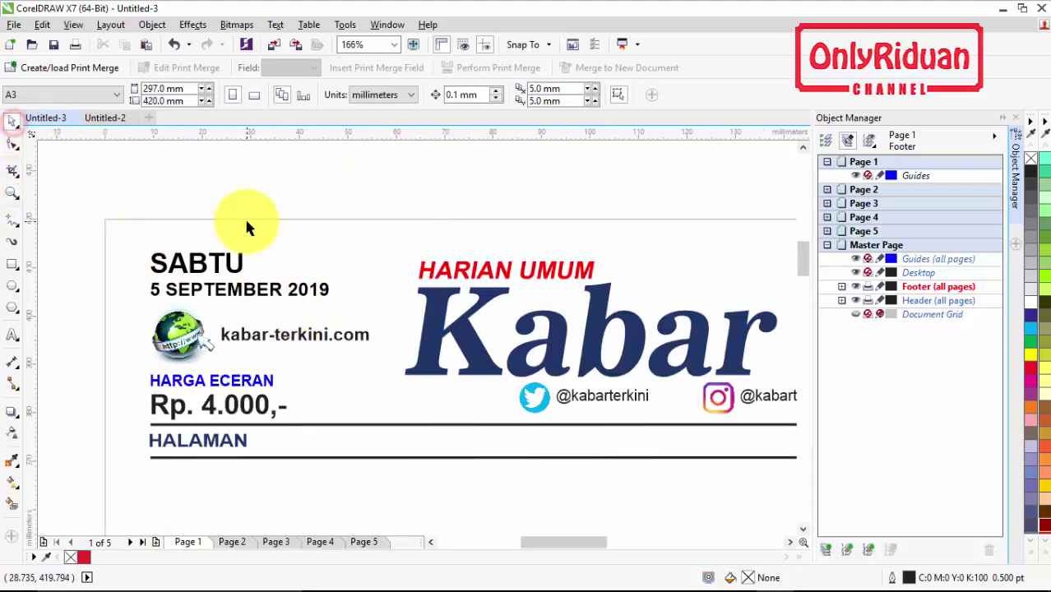
left_click(188, 292)
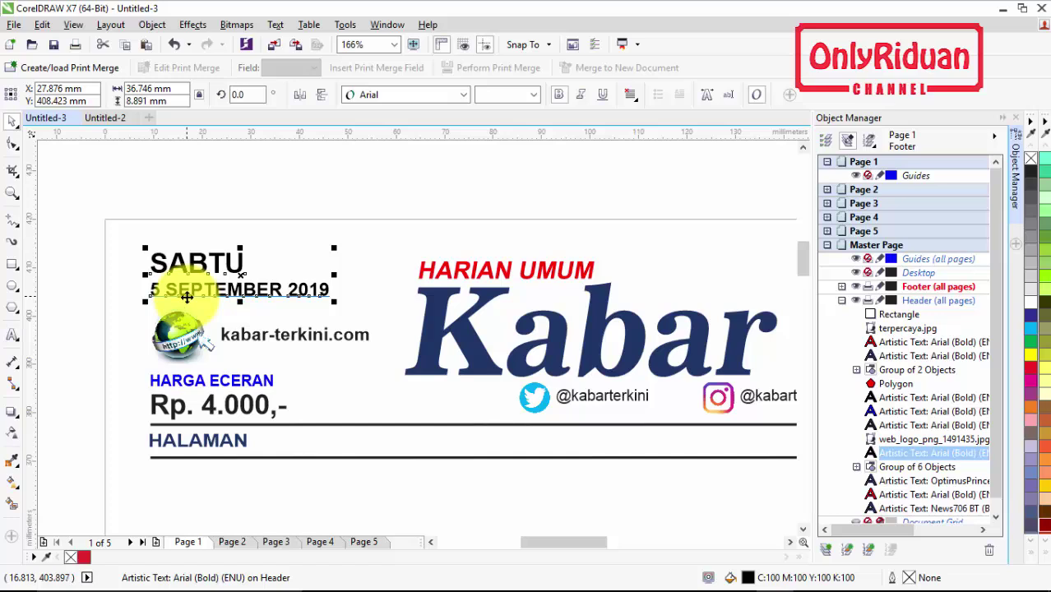
left_click(12, 334)
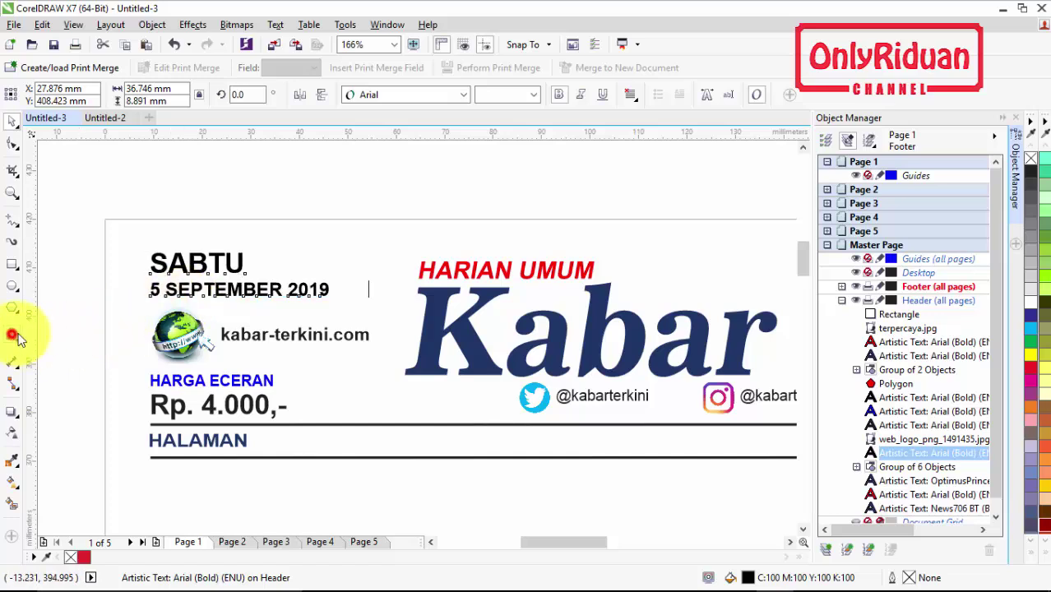
left_click(159, 294)
key("BackSpace")
key("Delete")
type("7")
left_click(13, 122)
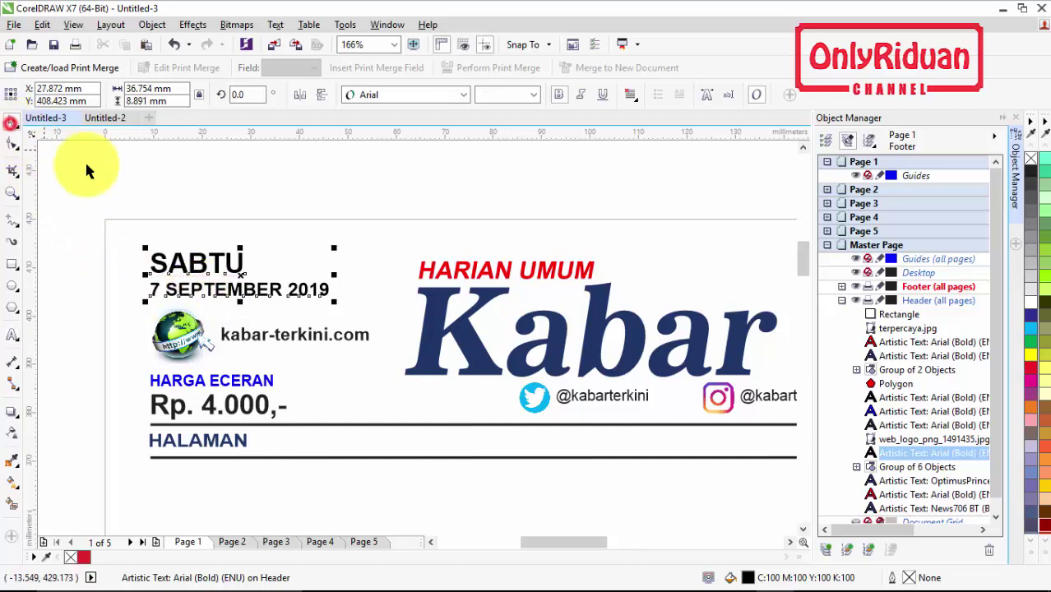
left_click(152, 165)
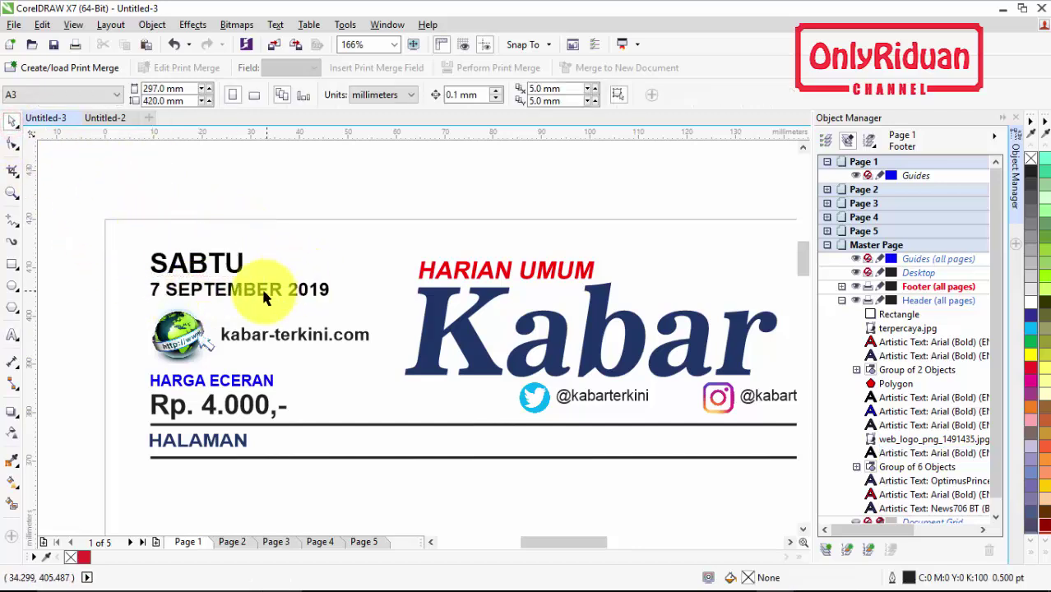
Go through Pages 2 to 5 to check the date in the header on each page
left_click(234, 543)
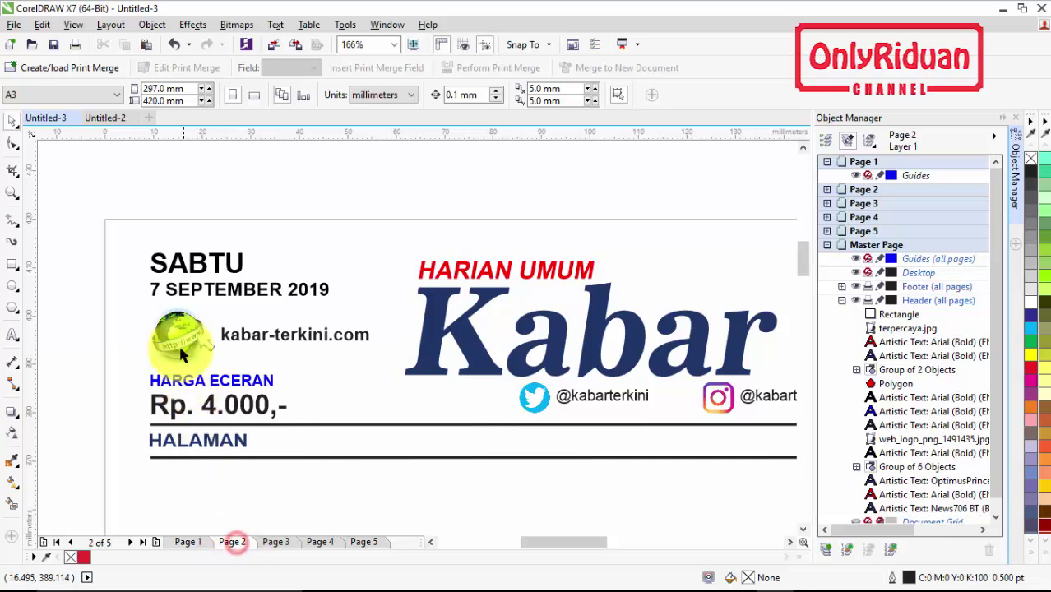
left_click(277, 539)
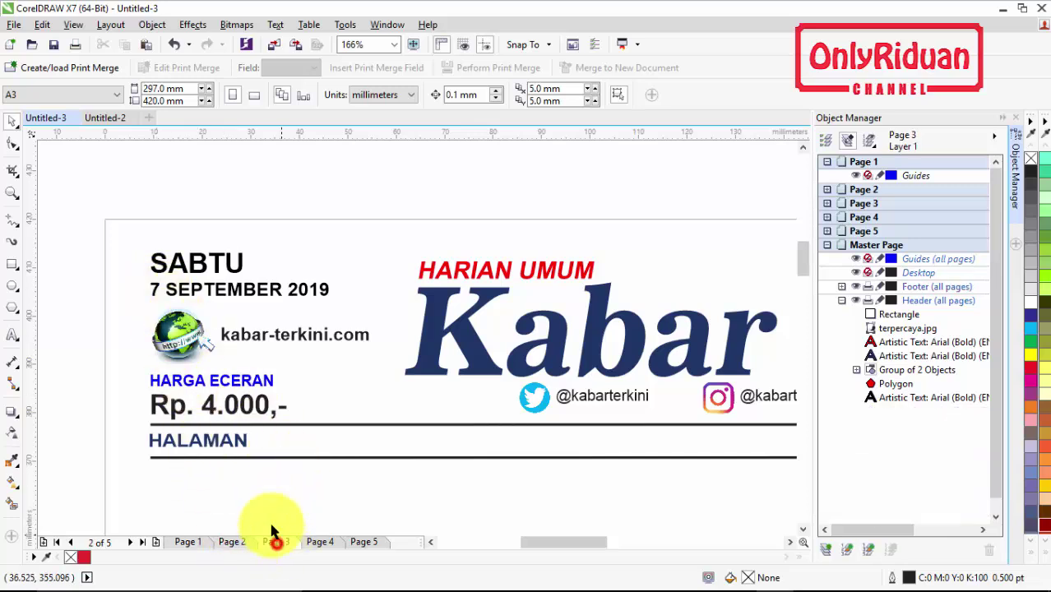
left_click(324, 536)
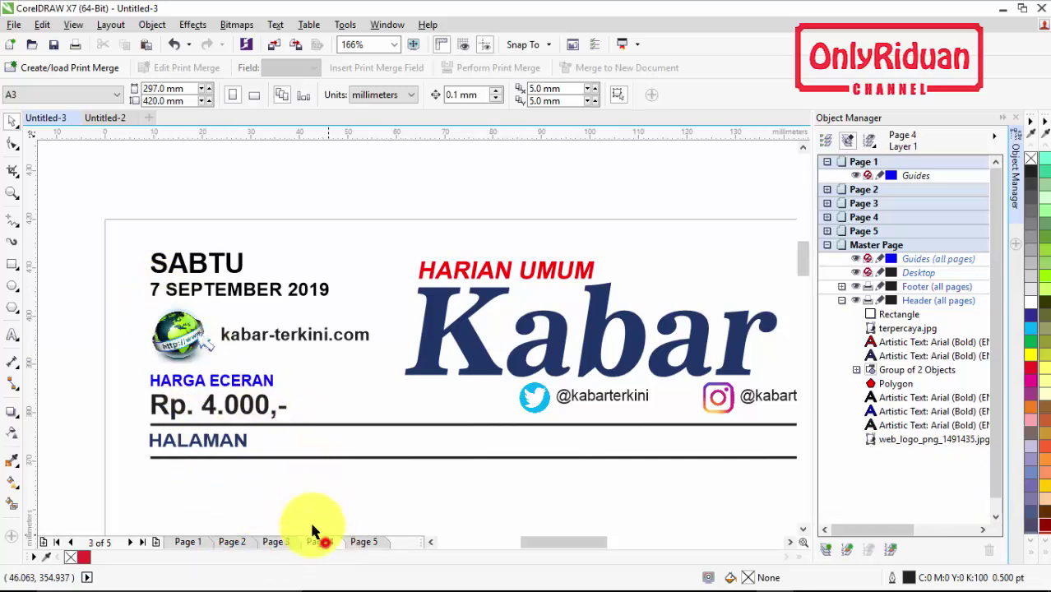
left_click(377, 538)
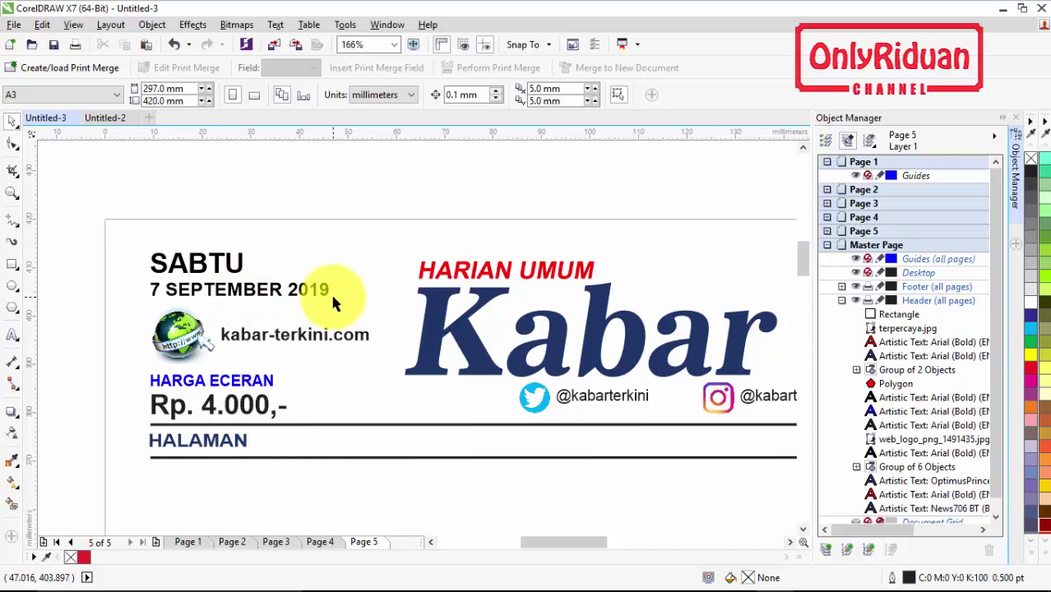
On Page 5, replace the weekday above the date in the newspaper header with SENIN
left_click(220, 267)
left_click(12, 335)
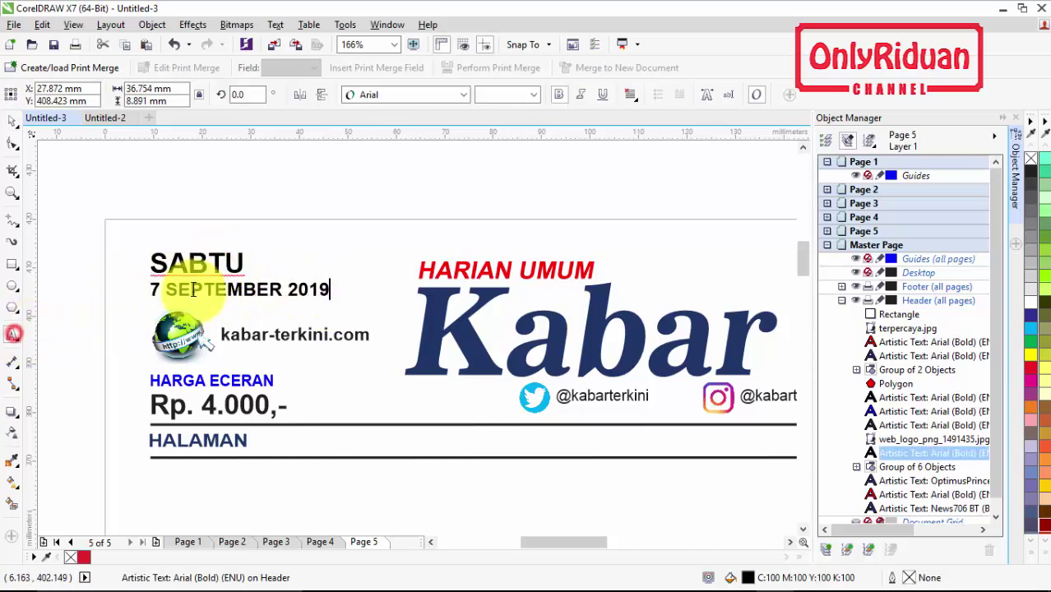
left_click(241, 260)
key("BackSpace")
key("BackSpace")
key("BackSpace")
key("BackSpace")
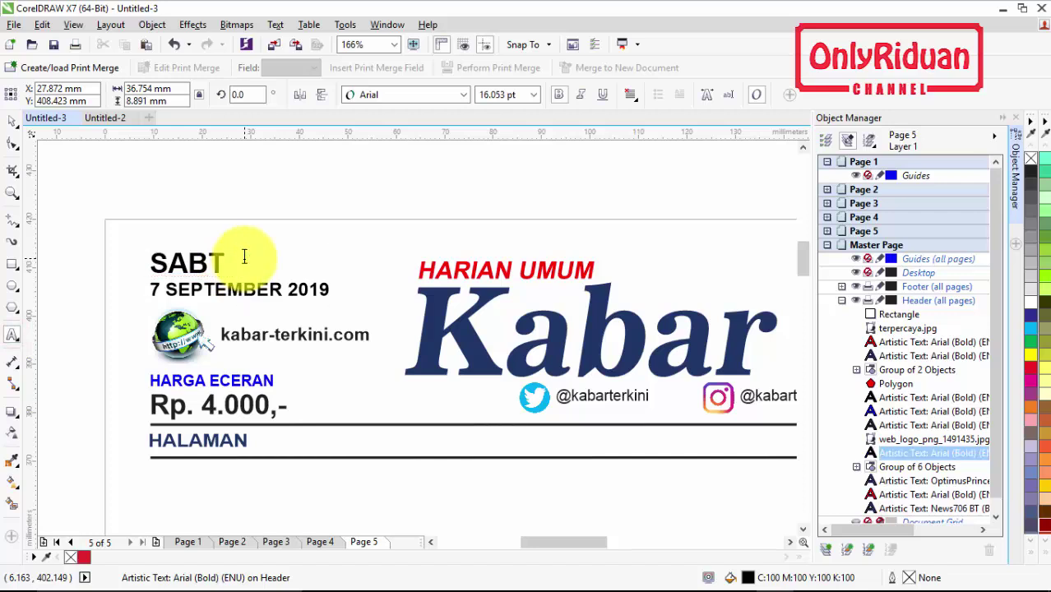
key("BackSpace")
type("SENIN")
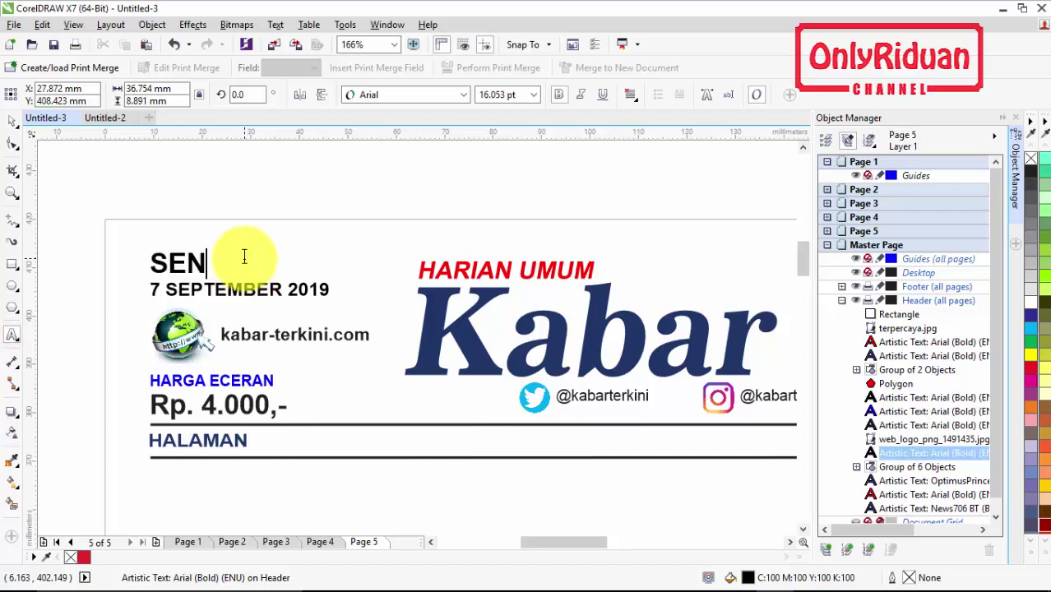
Set the day number of the header date on Page 5 to 9
left_click(162, 288)
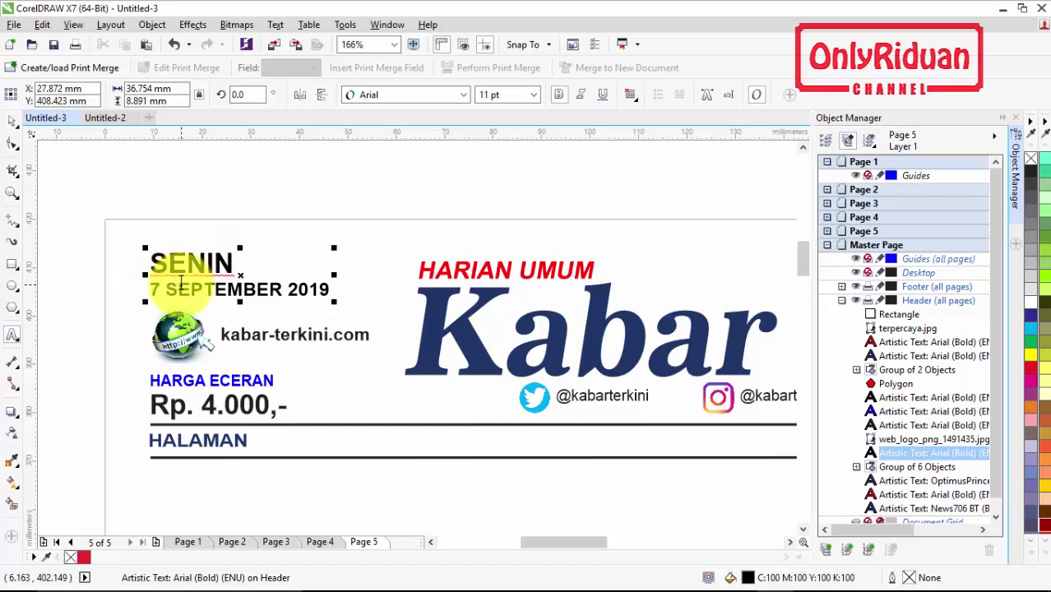
key("BackSpace")
key("BackSpace")
type("9")
key("Escape")
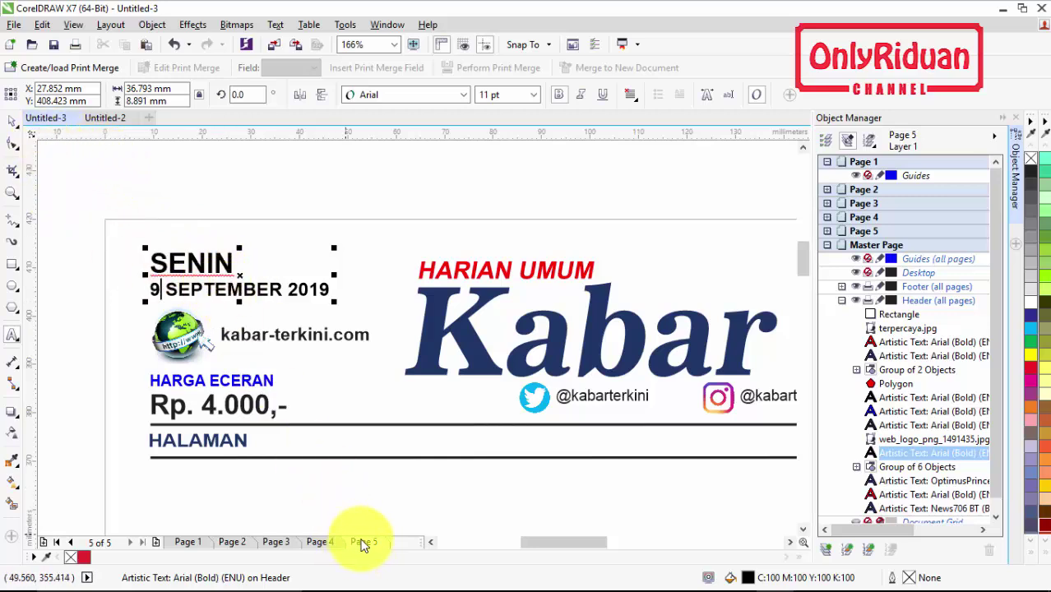
left_click(12, 121)
left_click(170, 153)
Go back through Pages 4 to 1 to check the header's weekday and date on each page
left_click(320, 542)
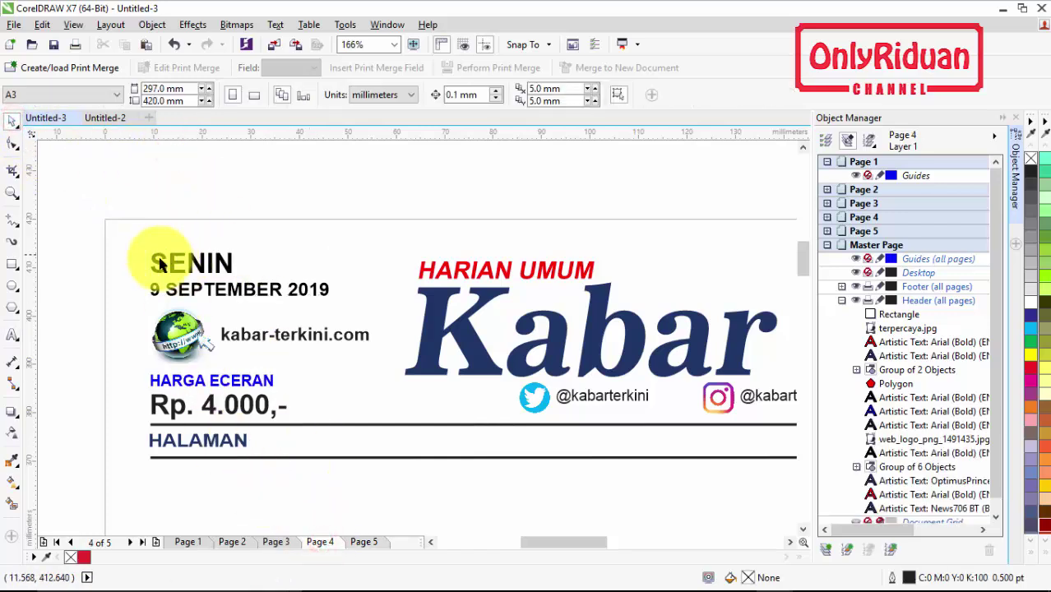
left_click(277, 542)
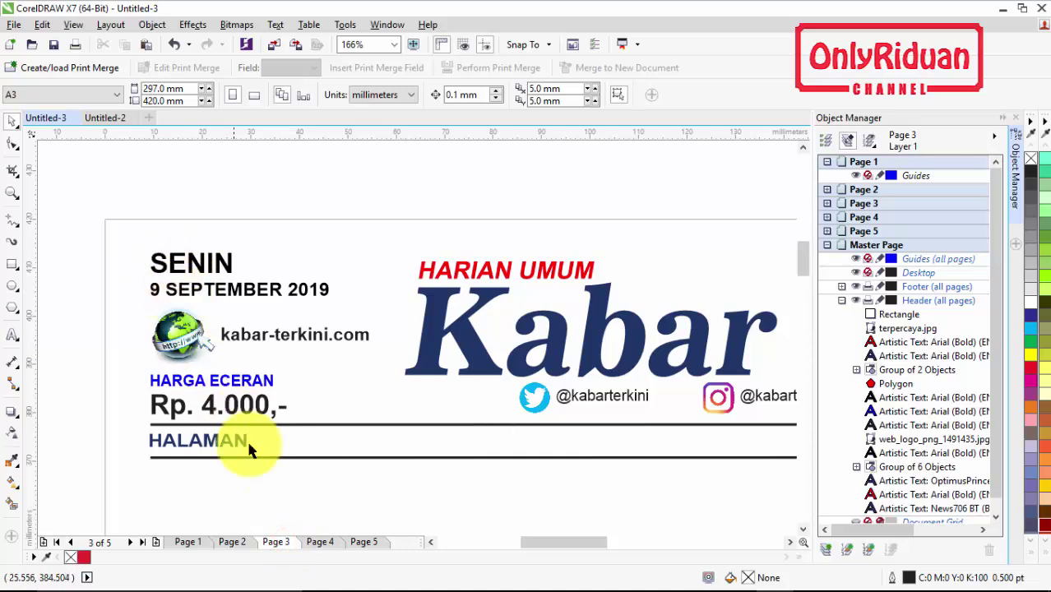
left_click(241, 542)
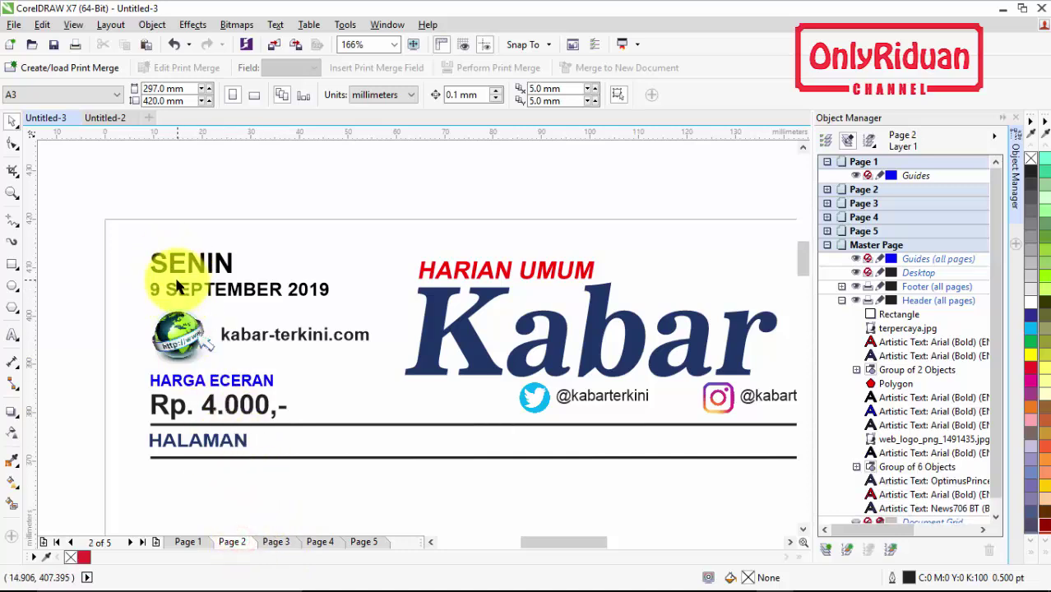
left_click(188, 543)
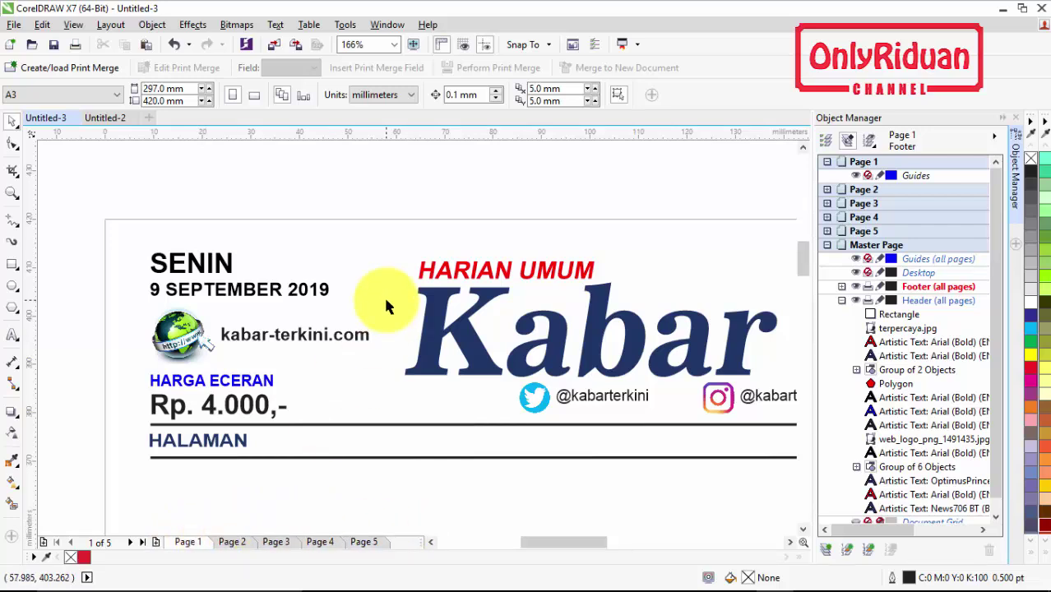
left_click(12, 193)
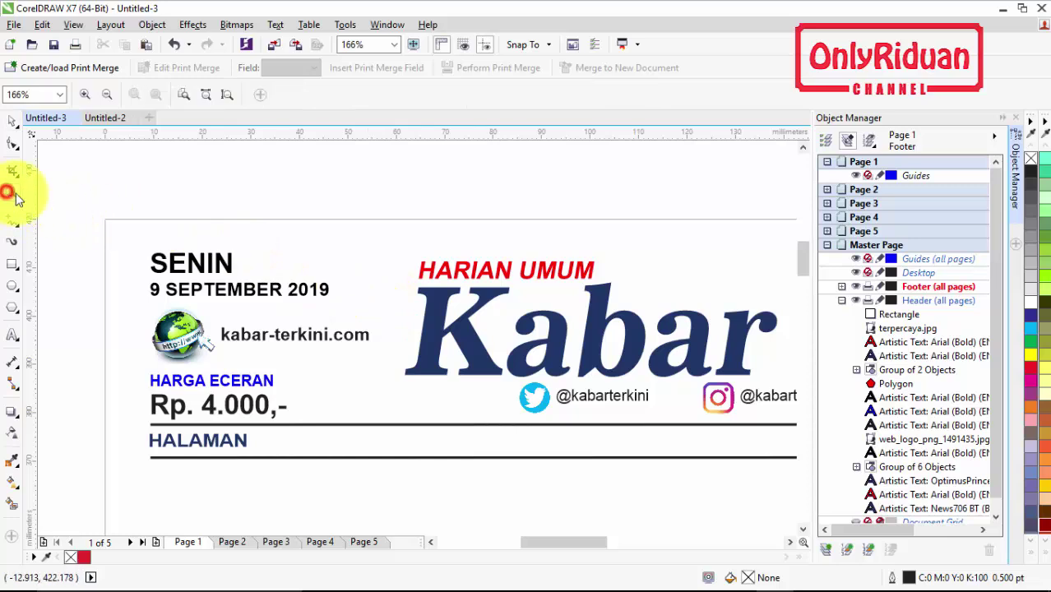
left_click(183, 94)
left_click(12, 123)
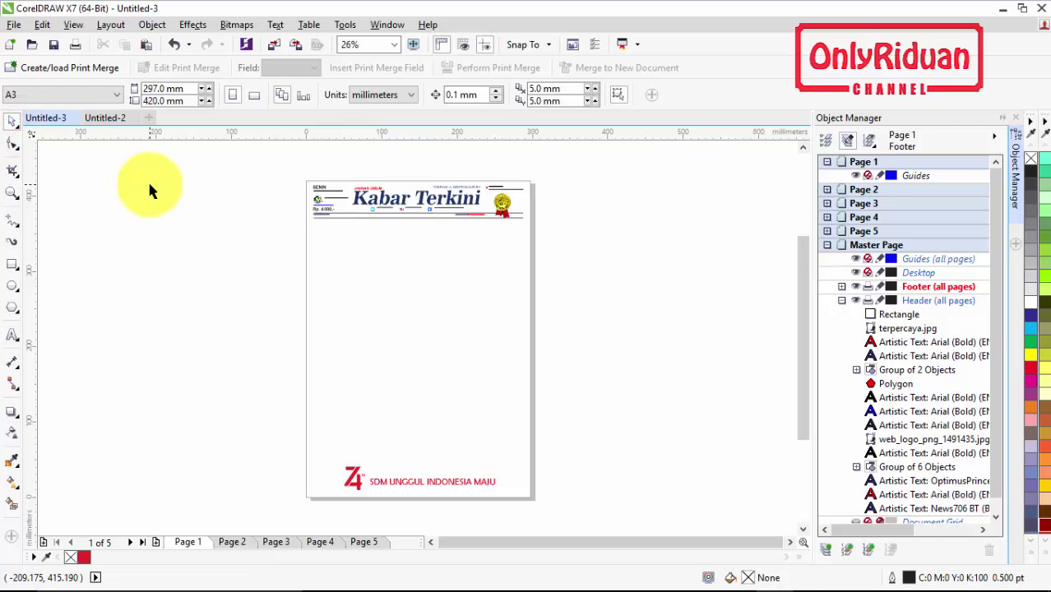
Switch to the Untitled-2 document and bring its A5 letterhead page into close view
left_click(104, 119)
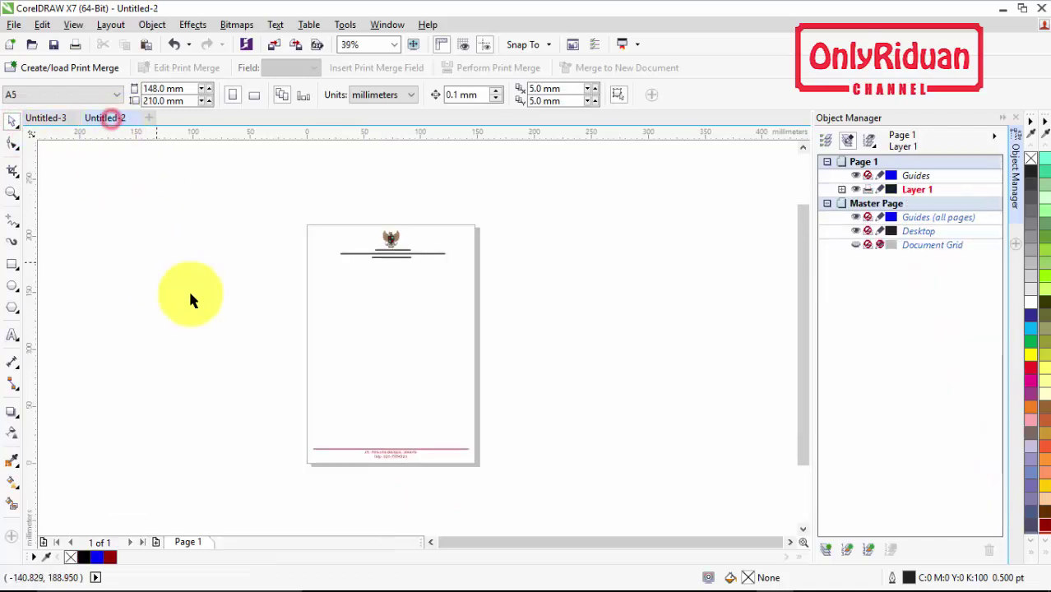
left_click(12, 193)
left_click_drag(297, 214, 500, 470)
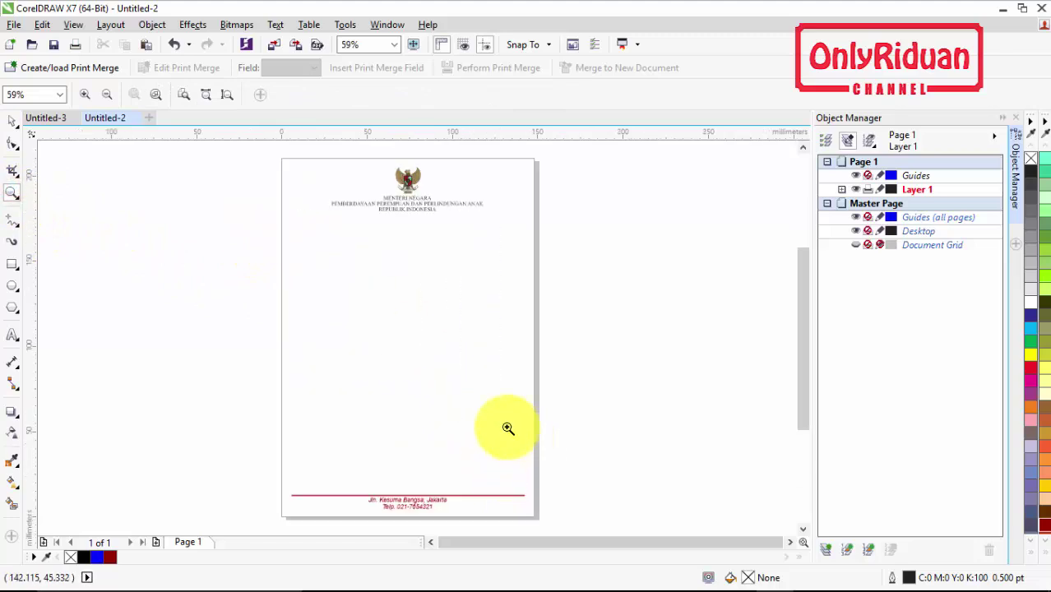
left_click(13, 121)
left_click(158, 185)
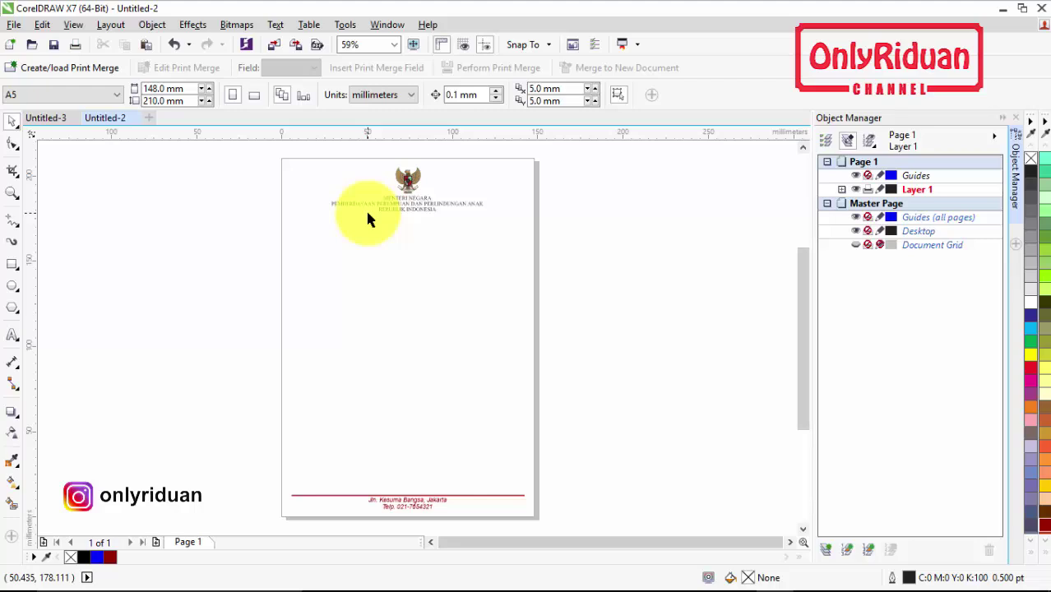
Turn Layer 1 of Page 1, which holds the letterhead's header and footer, into a master layer for all pages
left_click(407, 177)
left_click(408, 203)
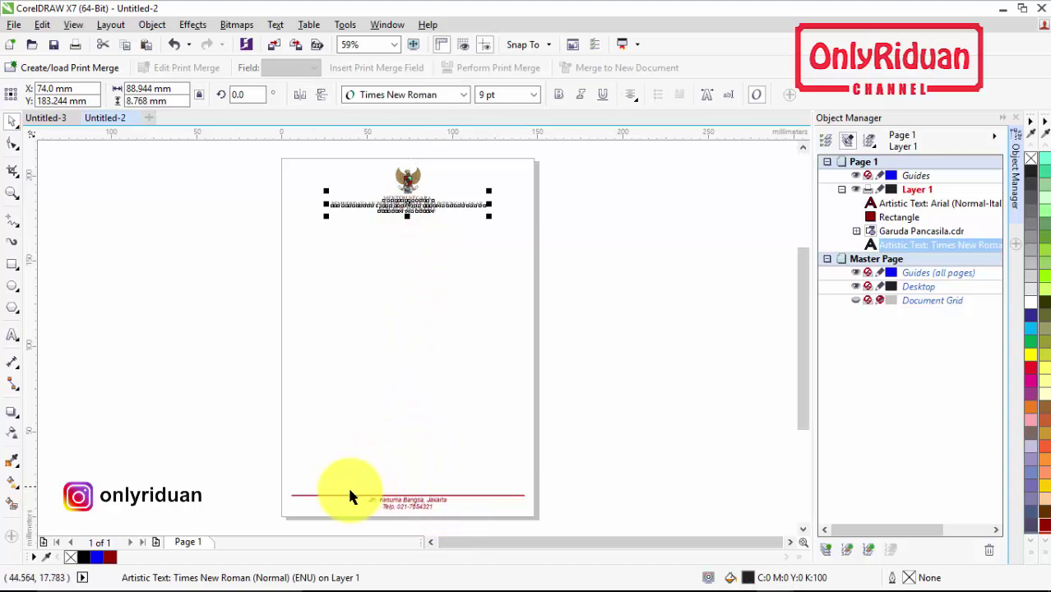
left_click(404, 501)
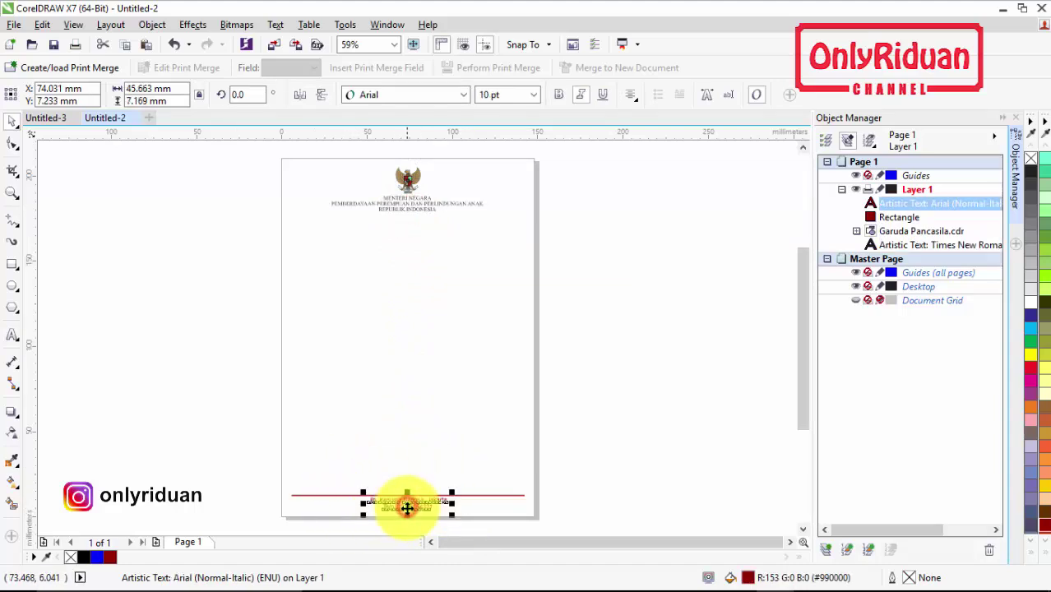
left_click(603, 383)
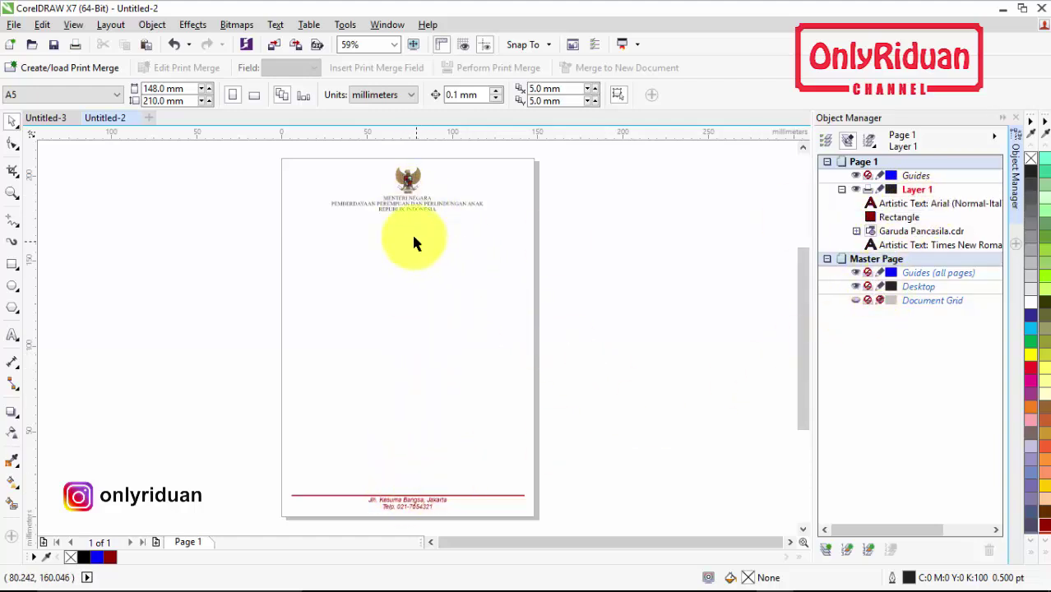
right_click(915, 190)
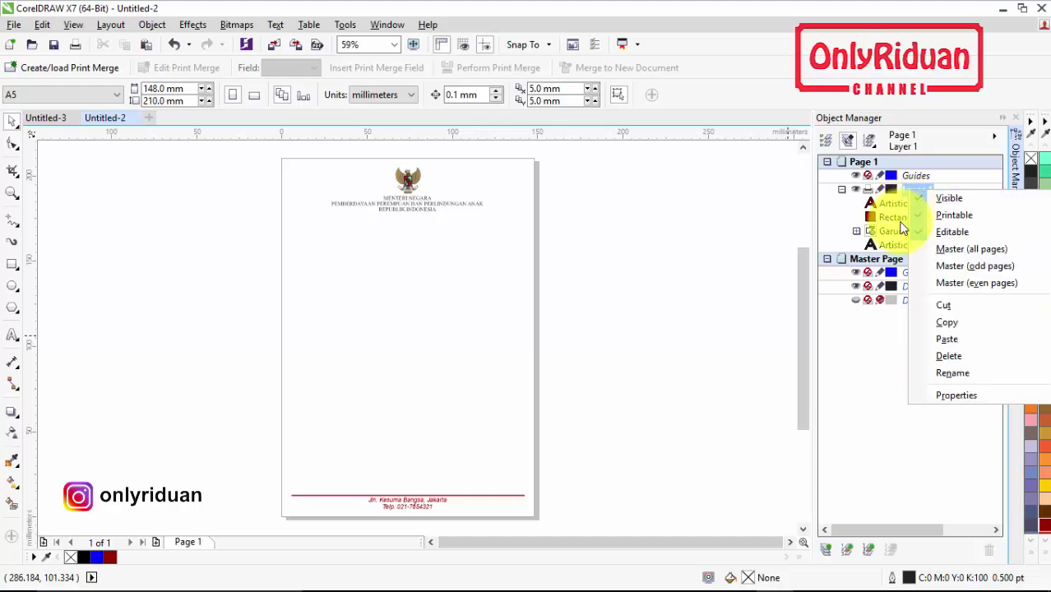
left_click(954, 251)
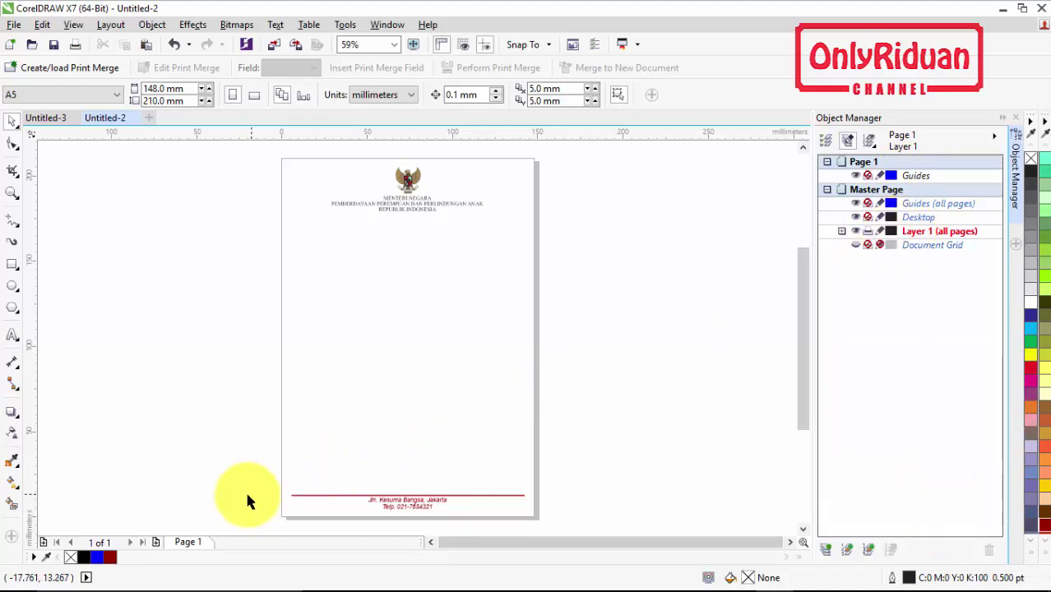
Add nine new pages after Page 1, extending the letterhead document to Page 10
left_click(156, 542)
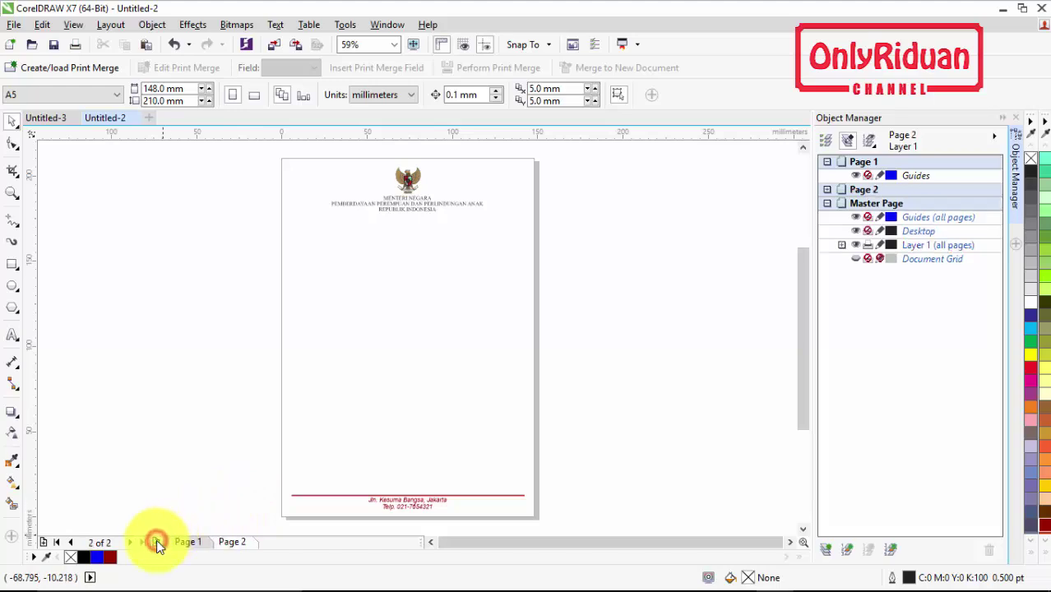
left_click(156, 542)
left_click(157, 542)
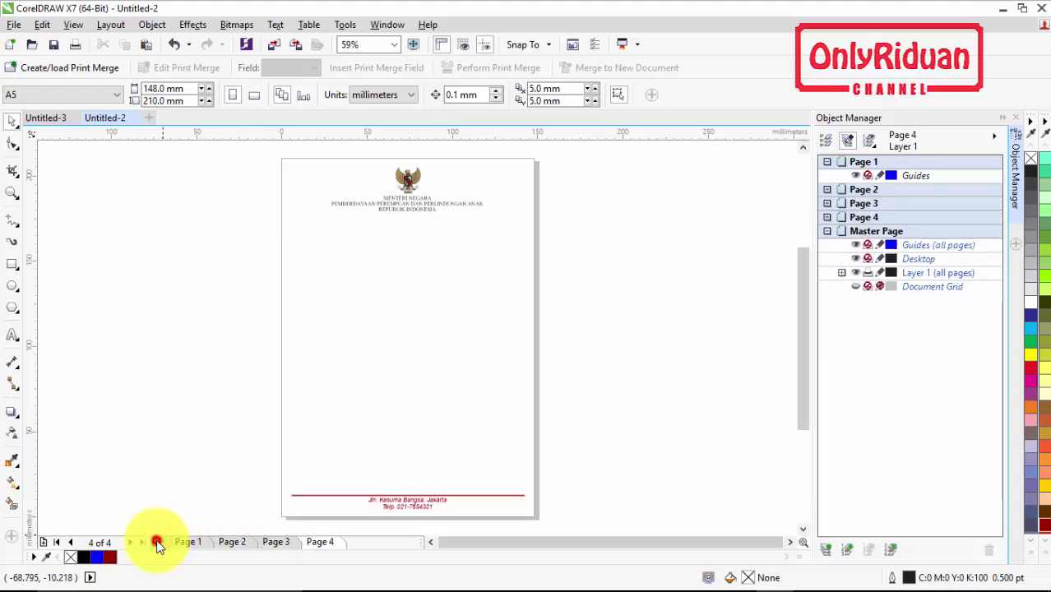
left_click(156, 542)
left_click(156, 542)
left_click(156, 542)
left_click(156, 542)
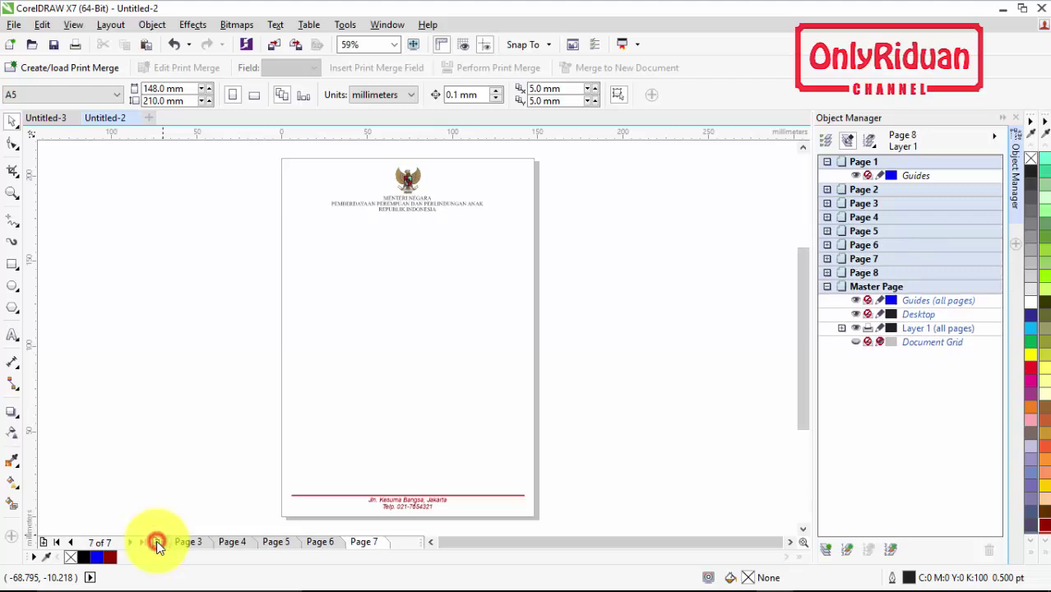
left_click(156, 542)
left_click(156, 542)
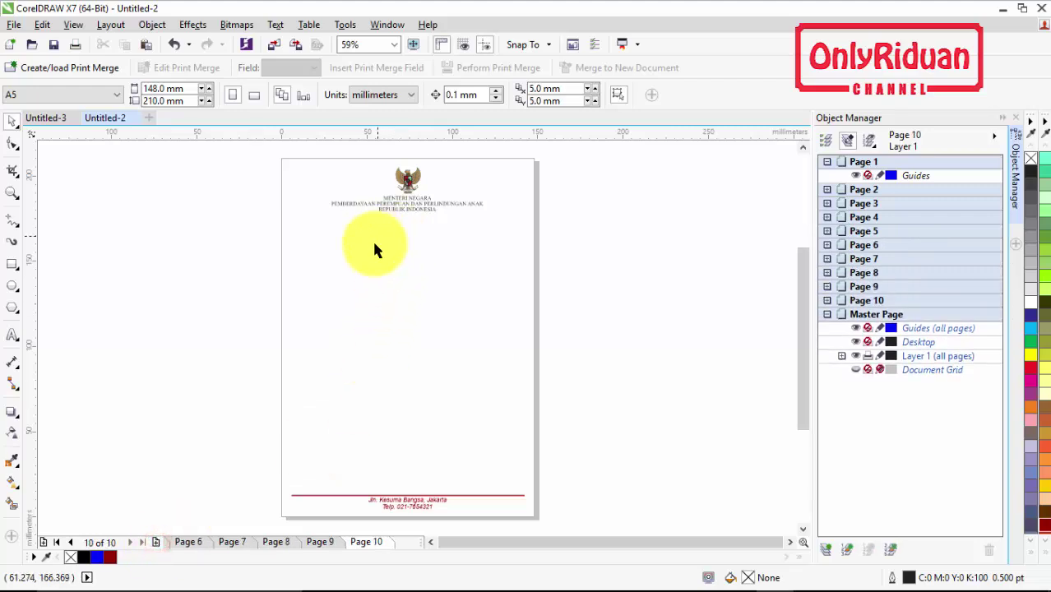
Go back through Pages 10 to 6 and on to Page 1 to check the letterhead's header and footer
left_click(411, 203)
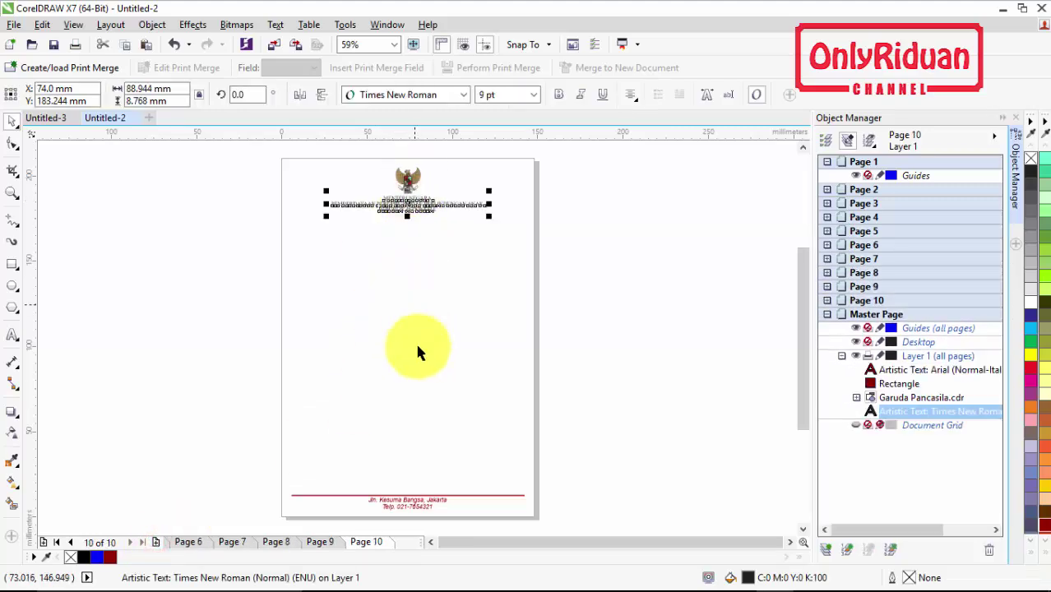
left_click(398, 501)
left_click(327, 541)
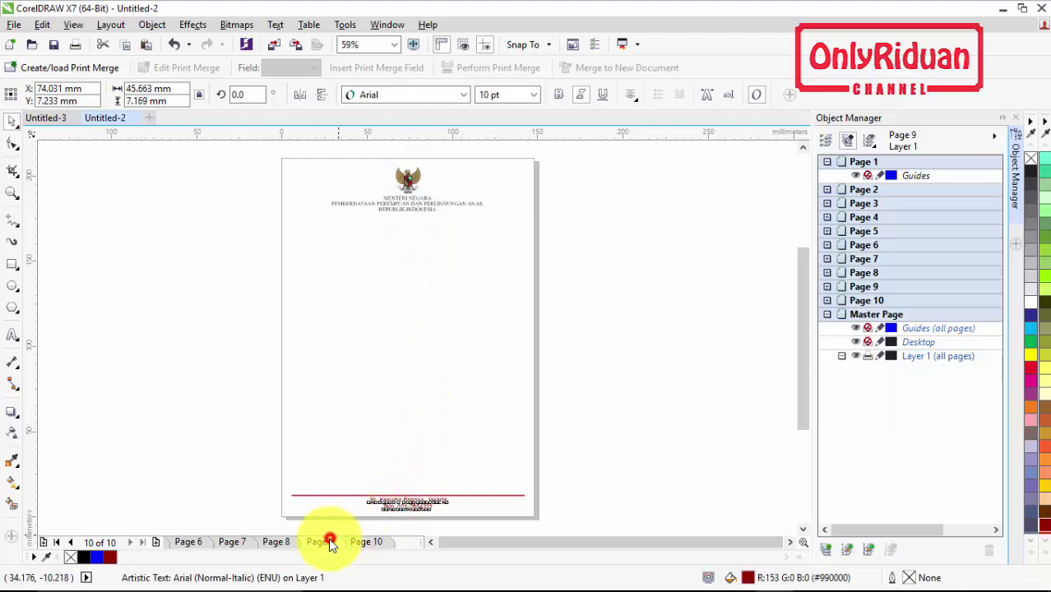
left_click(277, 542)
left_click(244, 542)
left_click(194, 543)
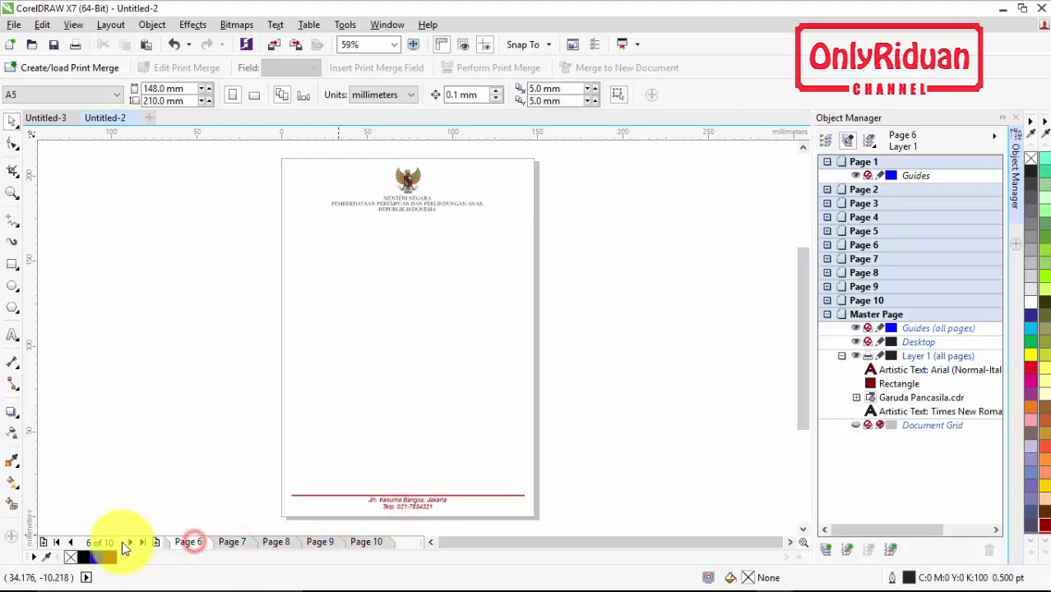
left_click(57, 542)
key("ctrl+z")
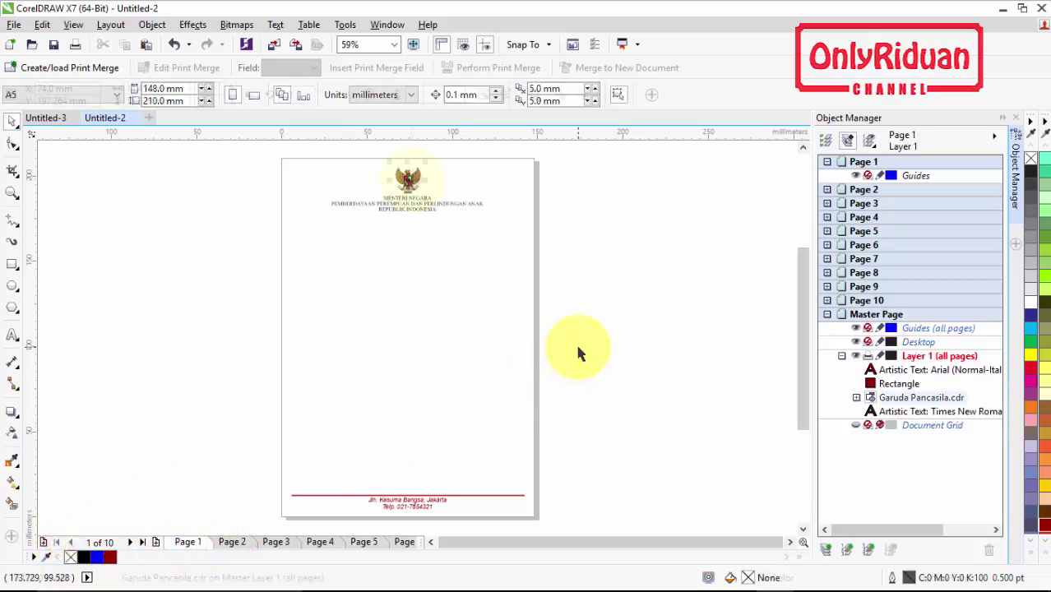
left_click(592, 246)
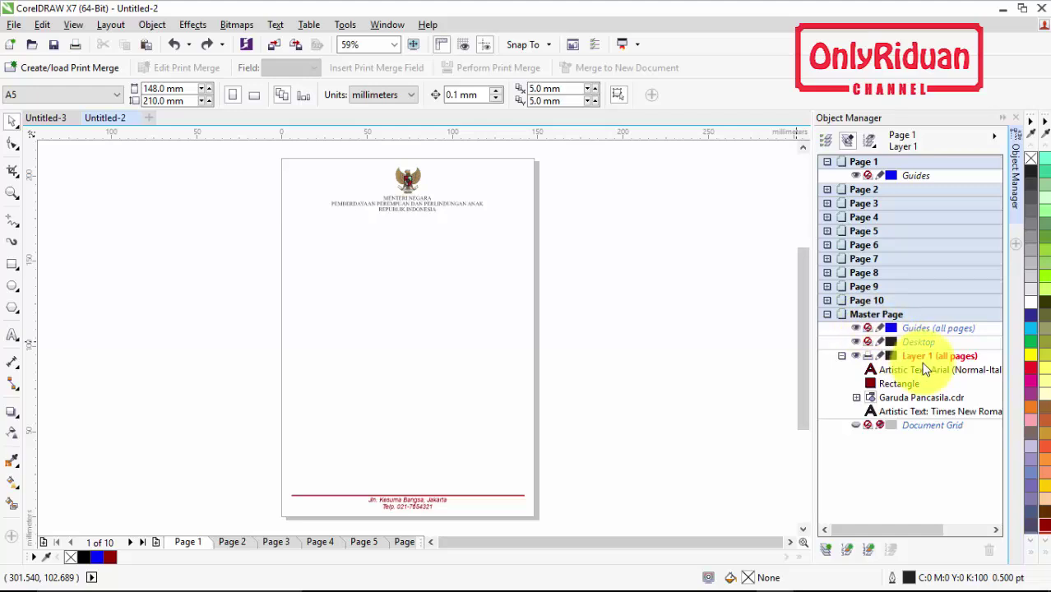
Copy the header's Garuda emblem to the centre of Page 1 and enlarge the copy to about 63 by 67 mm
left_click(410, 189)
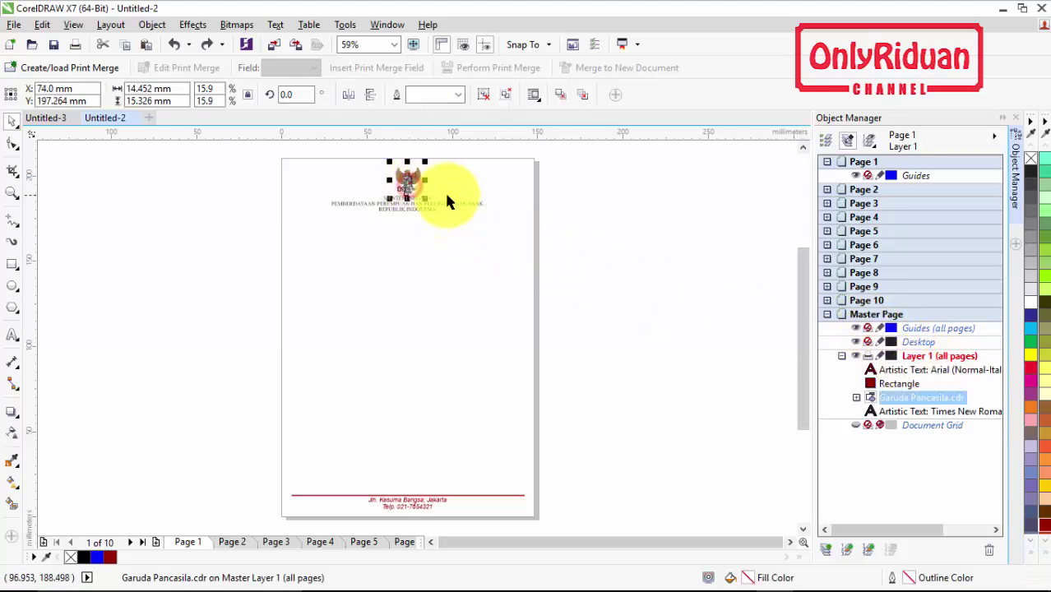
left_click_drag(409, 182, 478, 390)
right_click(403, 311)
left_click_drag(385, 294, 353, 264)
mouse_move(417, 327)
left_mouse_down()
mouse_move(407, 323)
mouse_move(415, 328)
left_mouse_up()
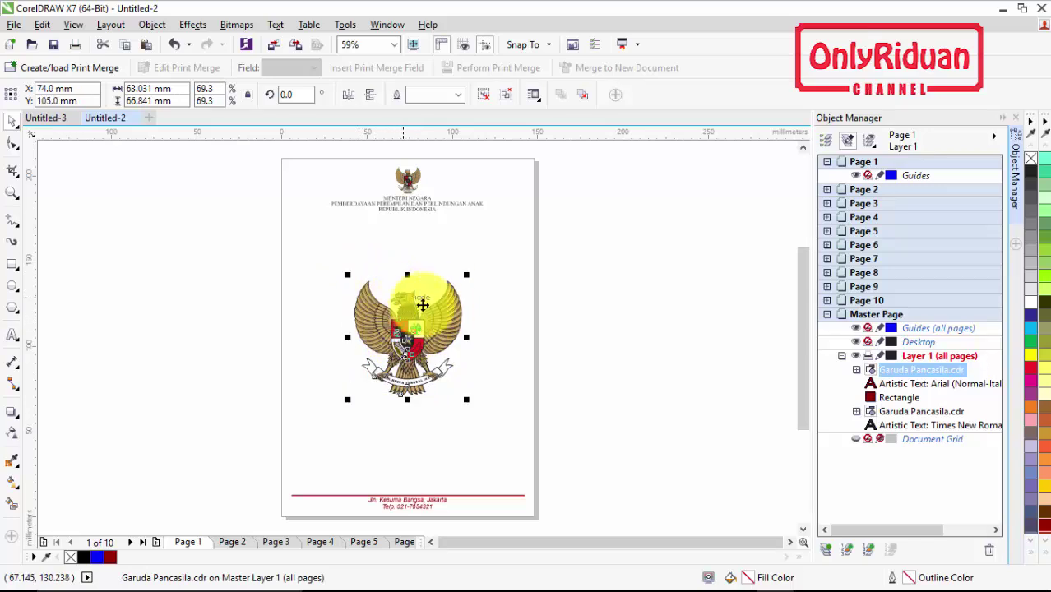
left_click(551, 317)
Convert the large Garuda emblem to a 300 dpi CMYK bitmap with anti-aliasing and a transparent background
left_click(463, 337)
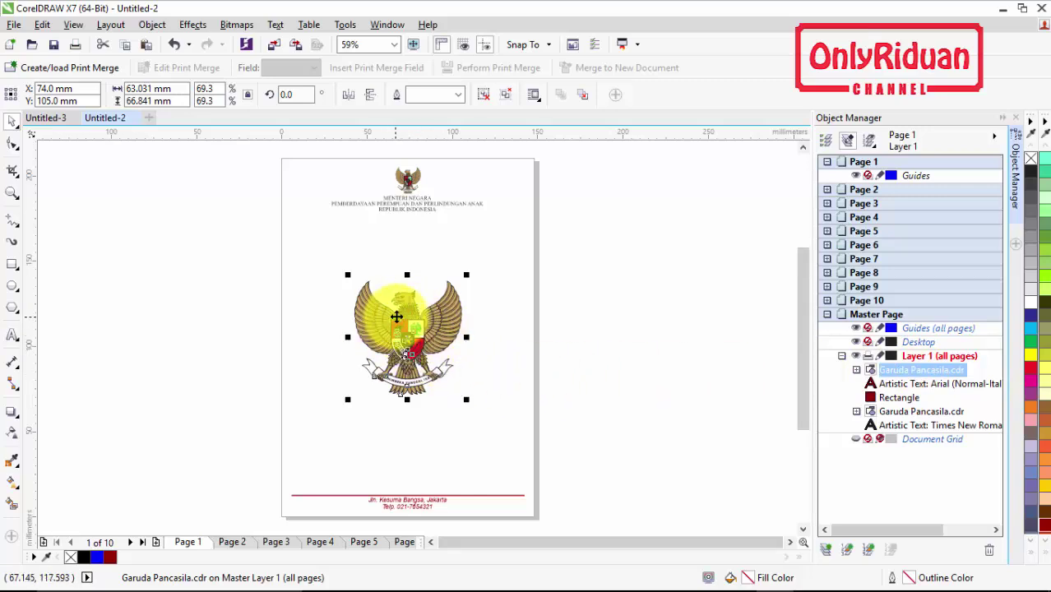
left_click(237, 25)
left_click(261, 43)
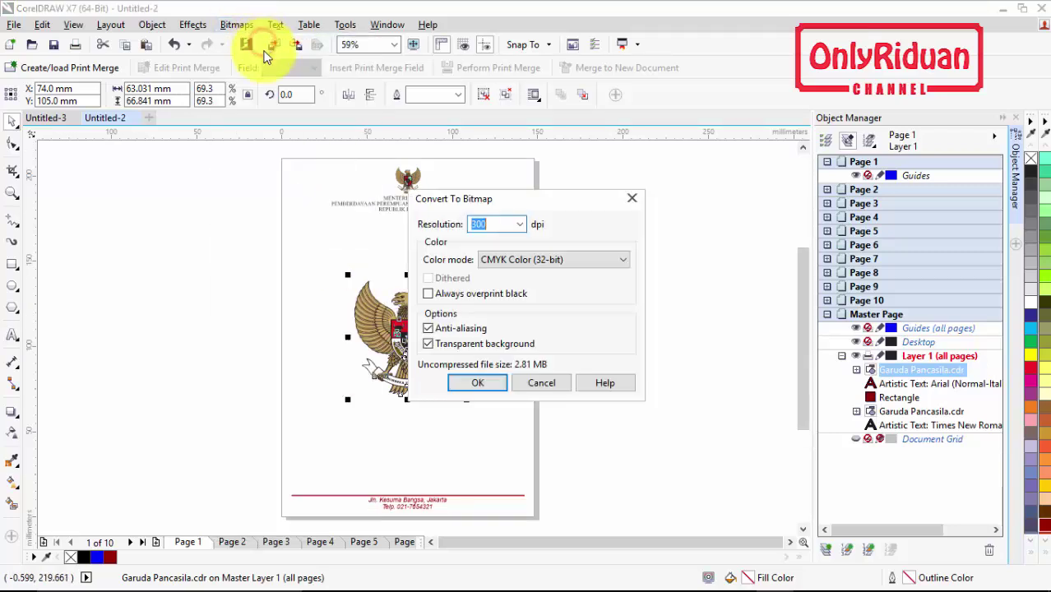
left_click_drag(535, 199, 610, 184)
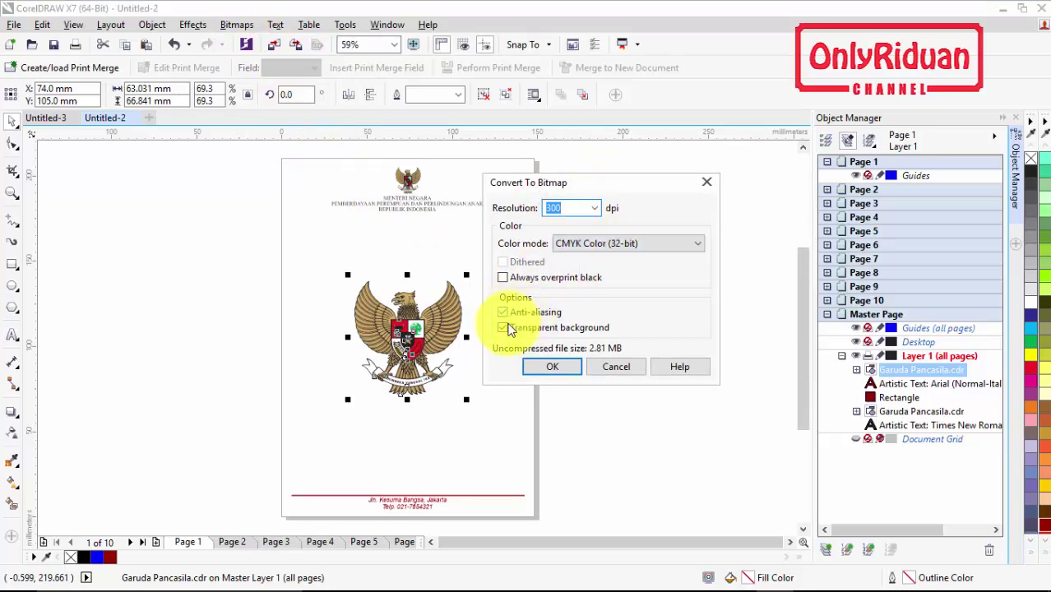
left_click(552, 367)
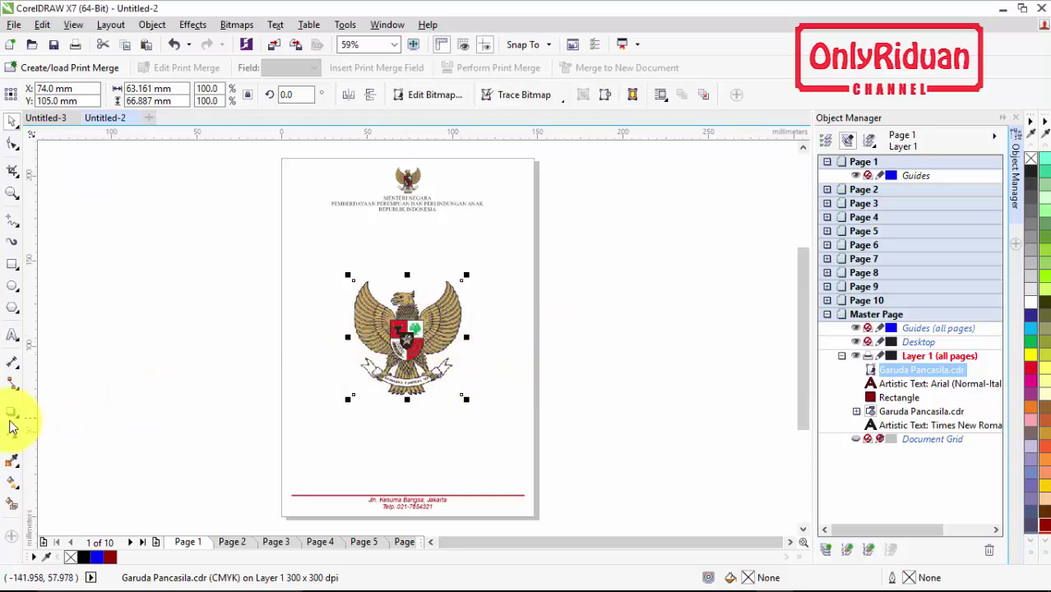
left_click(580, 353)
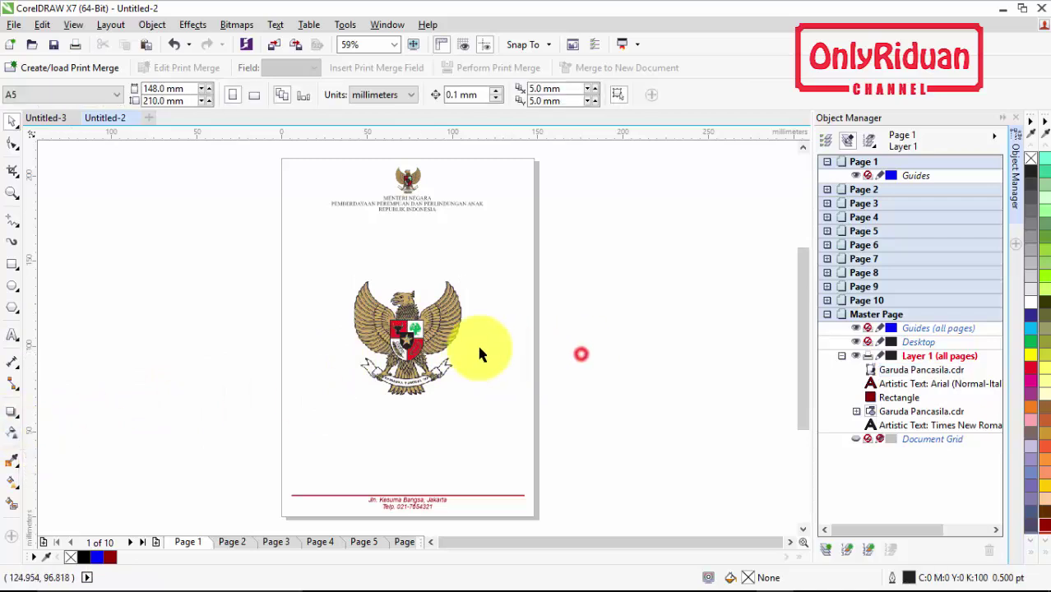
Apply a uniform transparency of 80 to the large emblem bitmap to turn it into a watermark
left_click(435, 332)
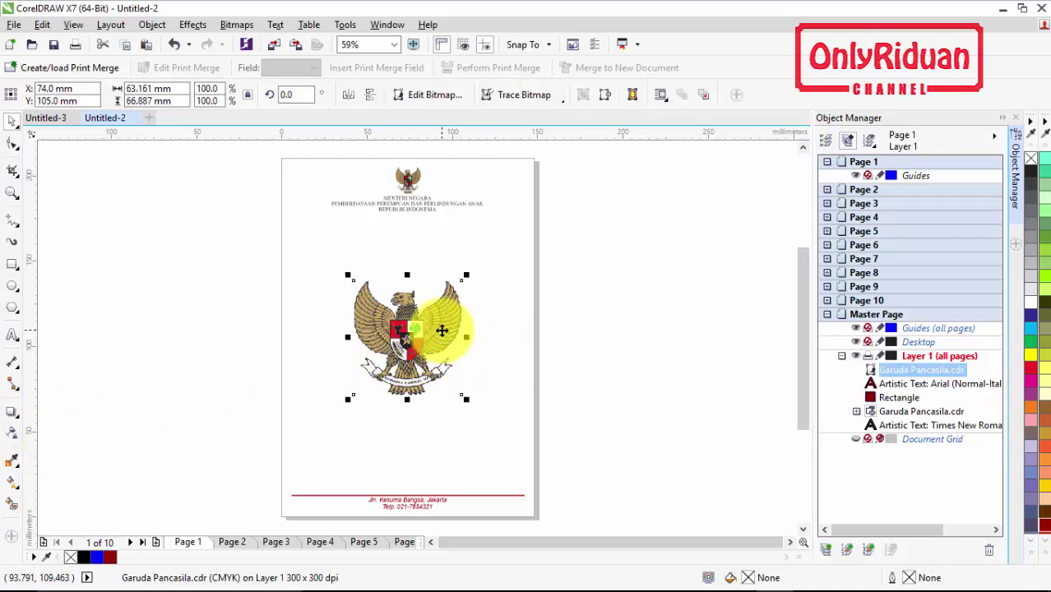
left_click(12, 431)
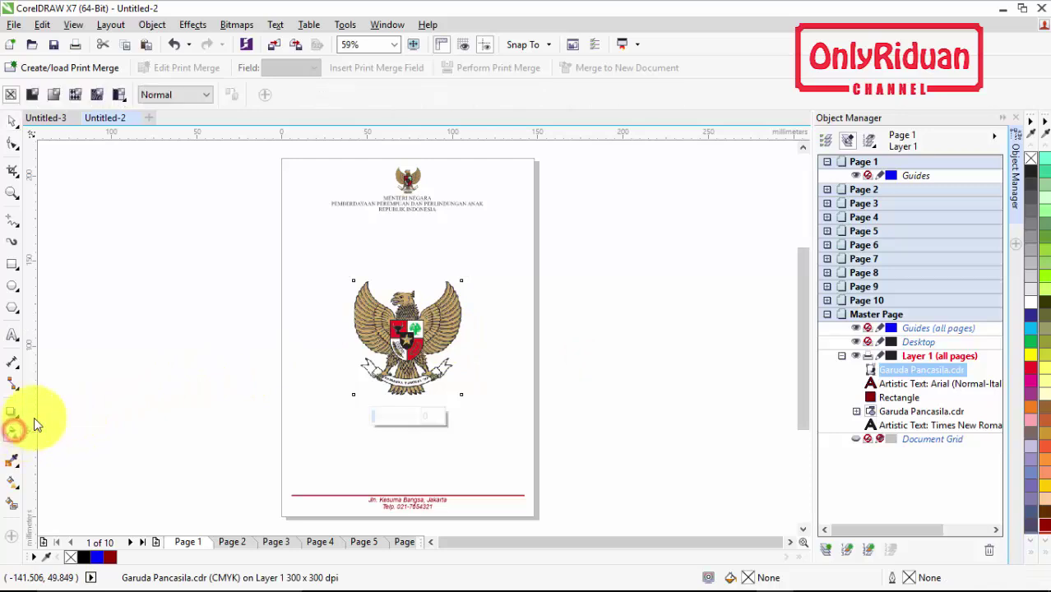
left_click(33, 97)
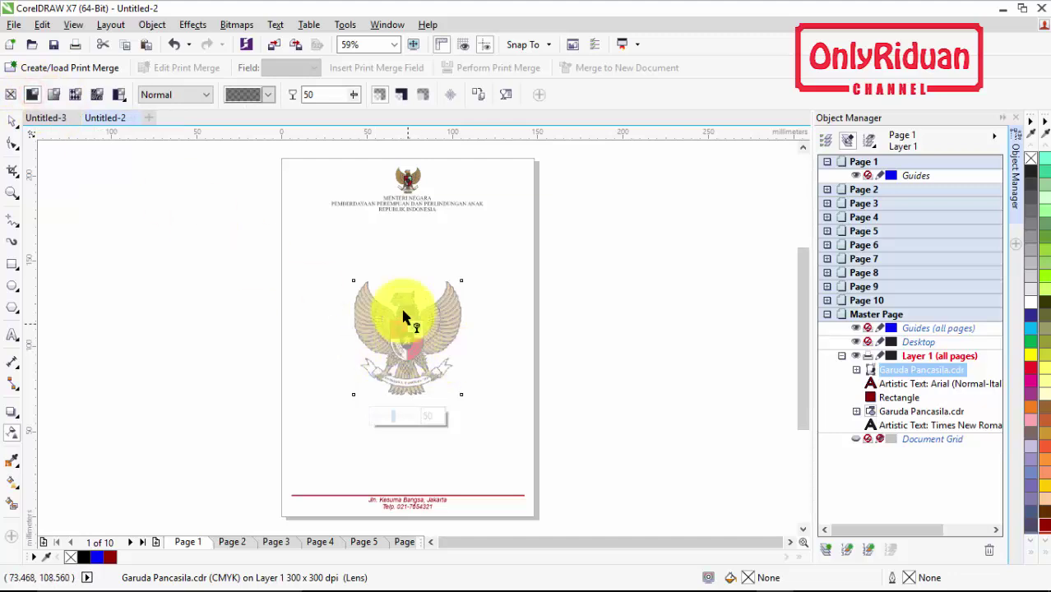
double_click(323, 97)
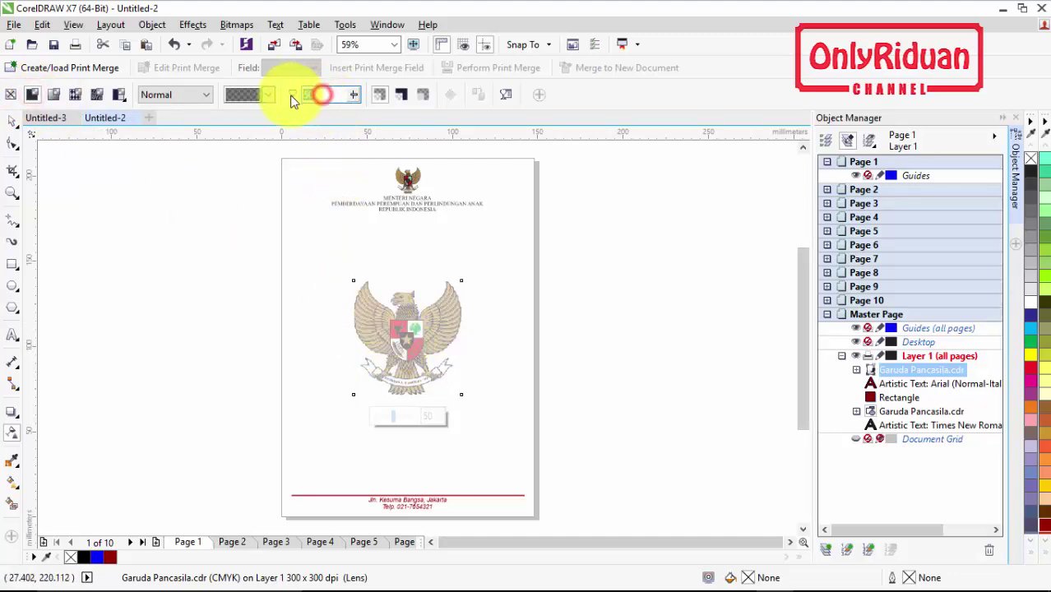
type("80")
key("Return")
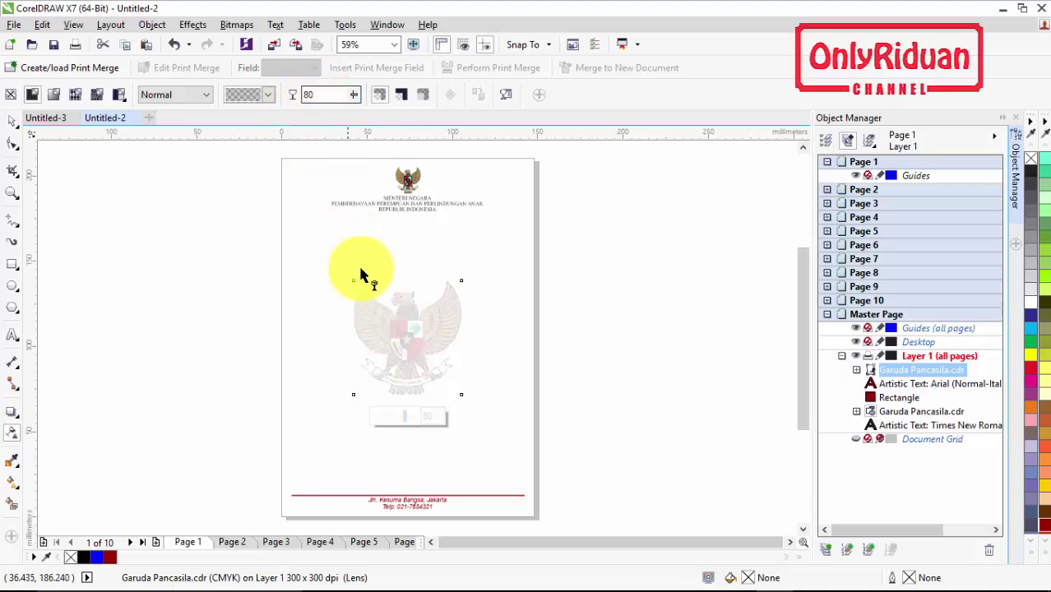
left_click(12, 120)
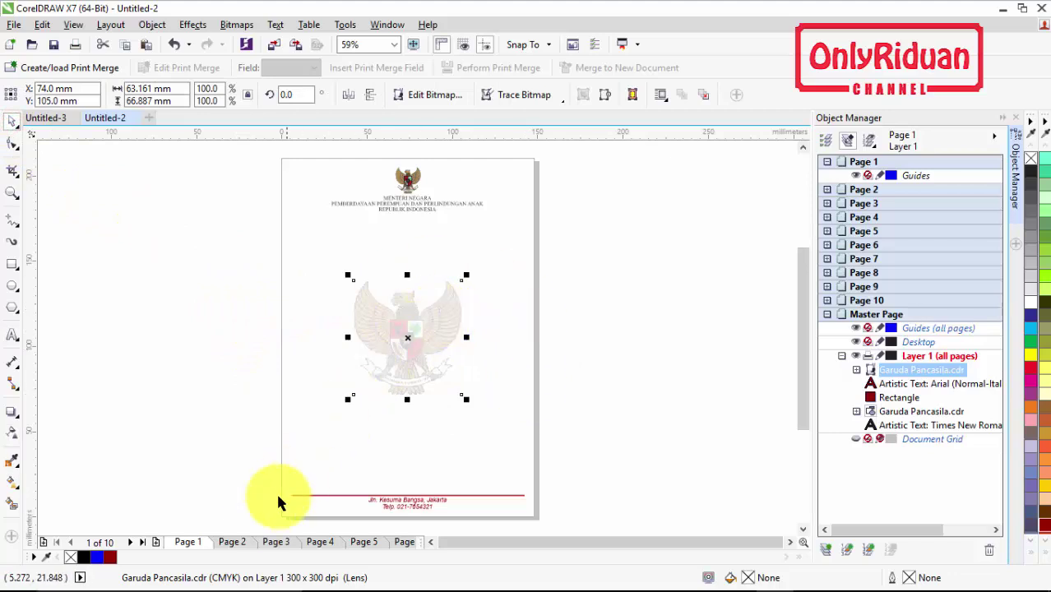
Go through Pages 2 to 5 and on to Page 10 to check the watermark on each page
left_click(236, 542)
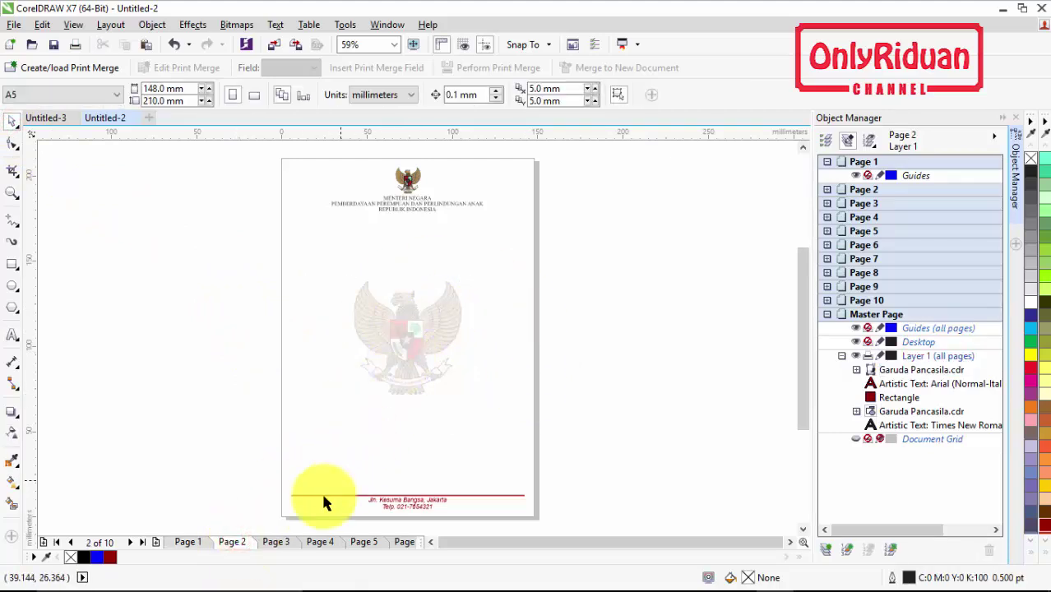
left_click(278, 543)
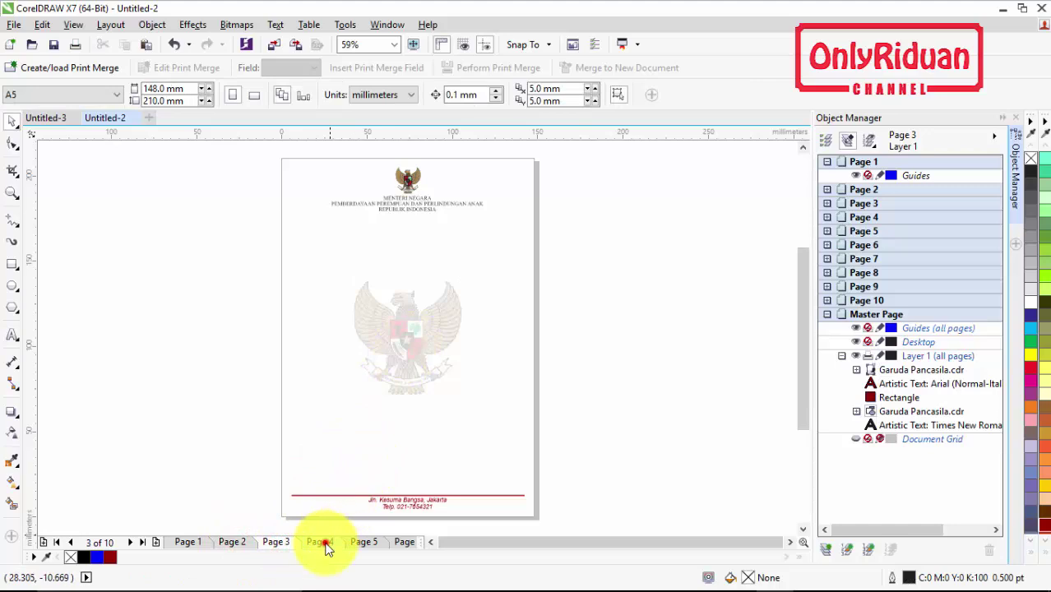
left_click(321, 543)
left_click(365, 541)
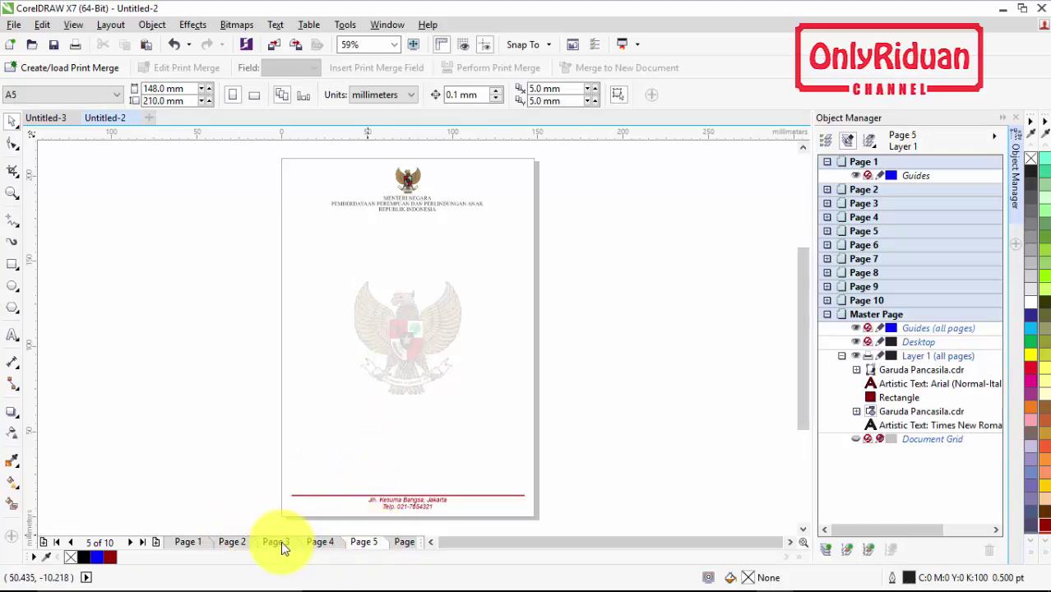
left_click(143, 542)
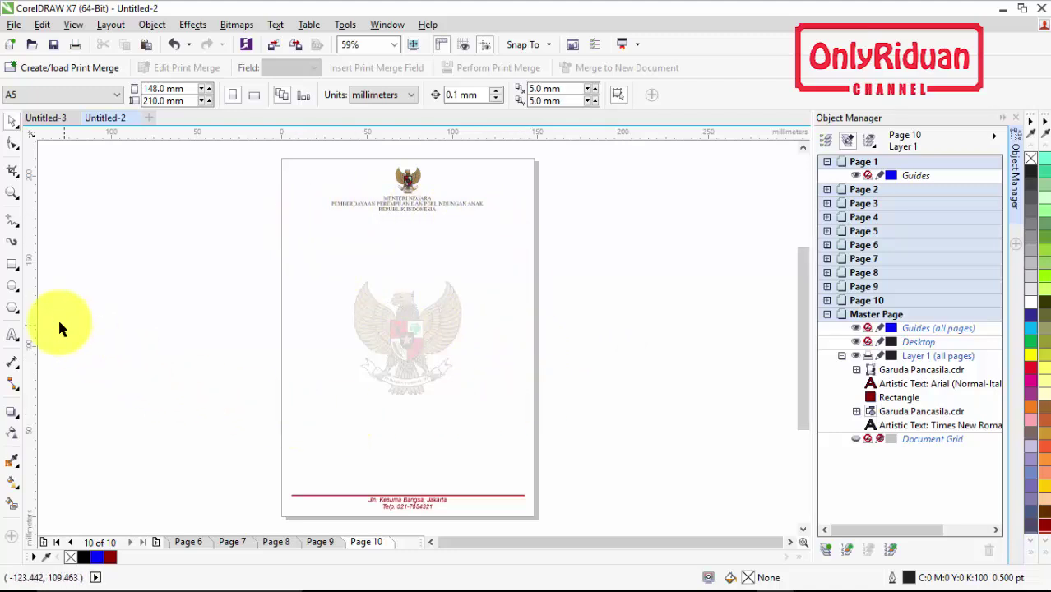
Draw a paragraph text frame about 121 by 158 mm between header and footer on Page 10, and compare with Page 9
left_click(13, 335)
left_click(306, 218)
left_click_drag(306, 218, 511, 486)
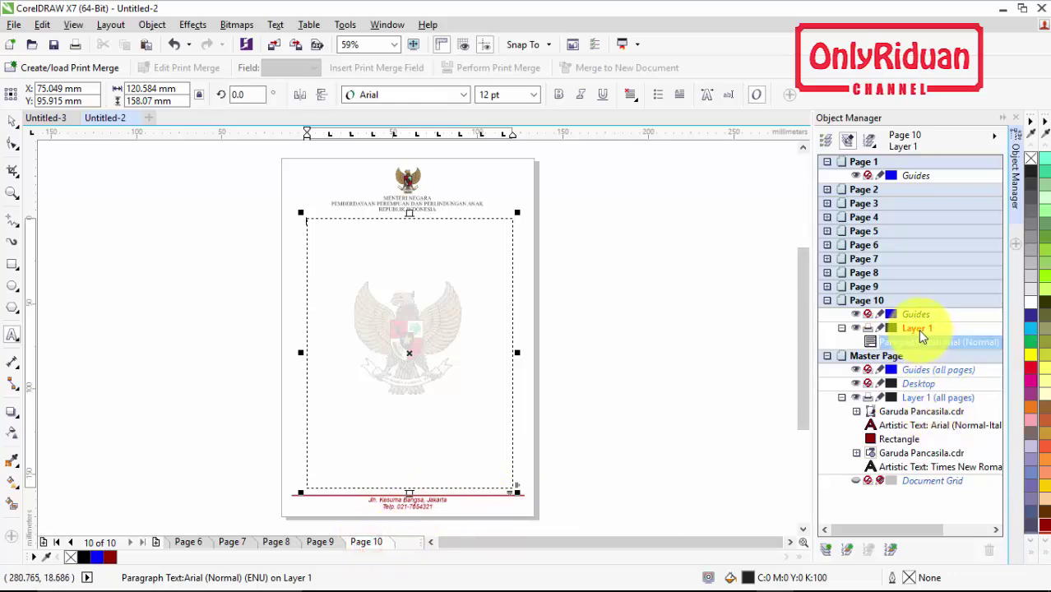
left_click(407, 239)
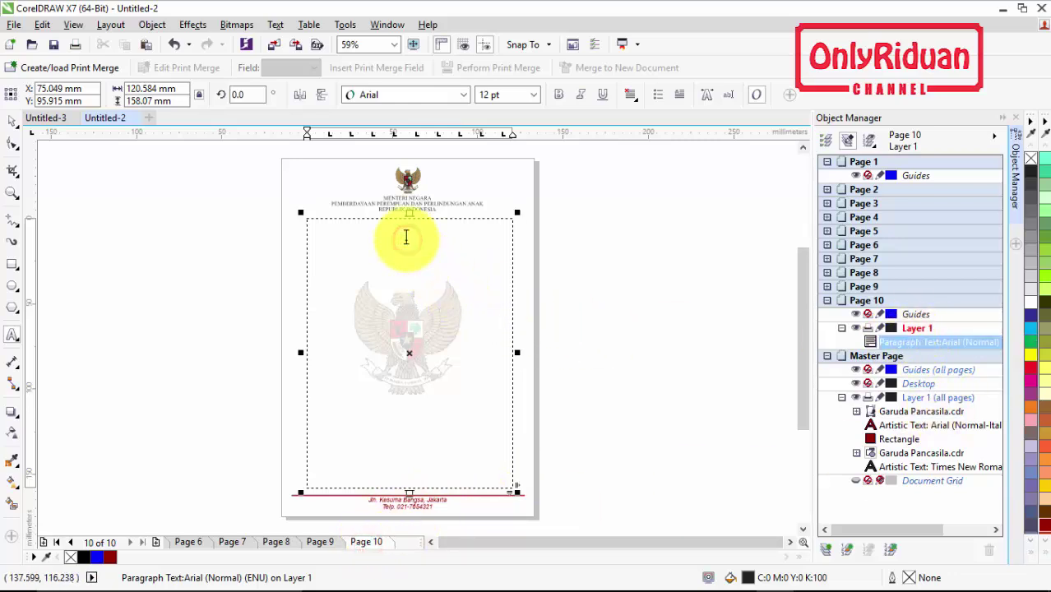
left_click(323, 543)
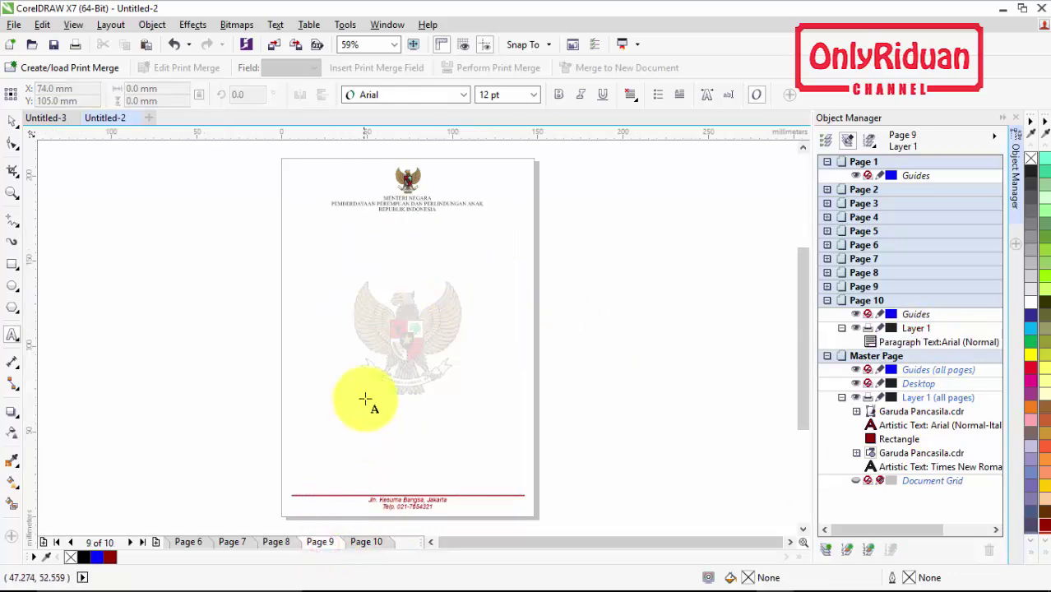
left_click(366, 543)
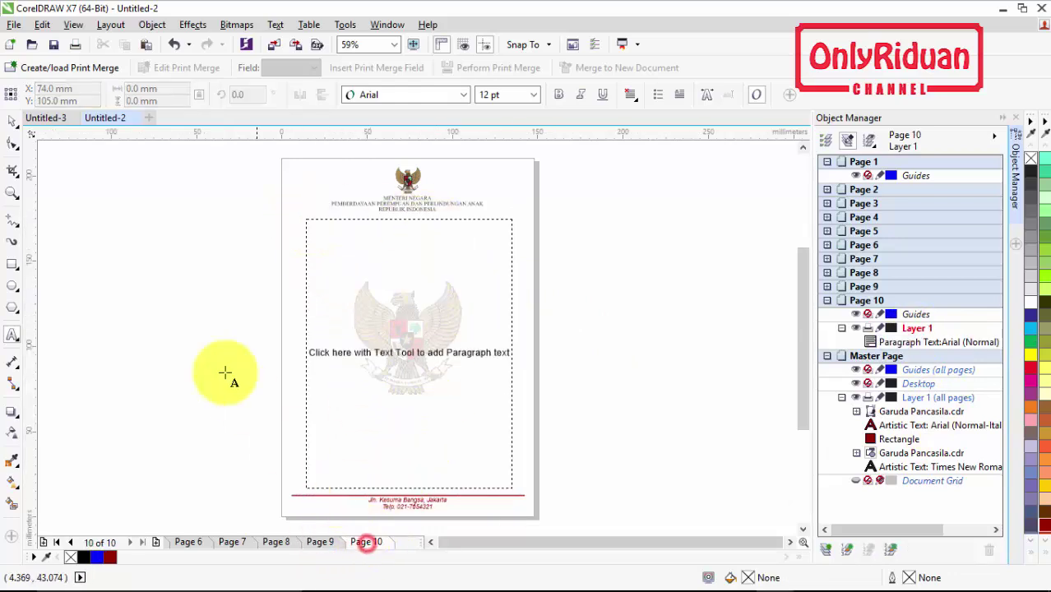
Copy the paragraph text frame from Page 10 and paste it onto Page 9
left_click(12, 121)
left_click(410, 352)
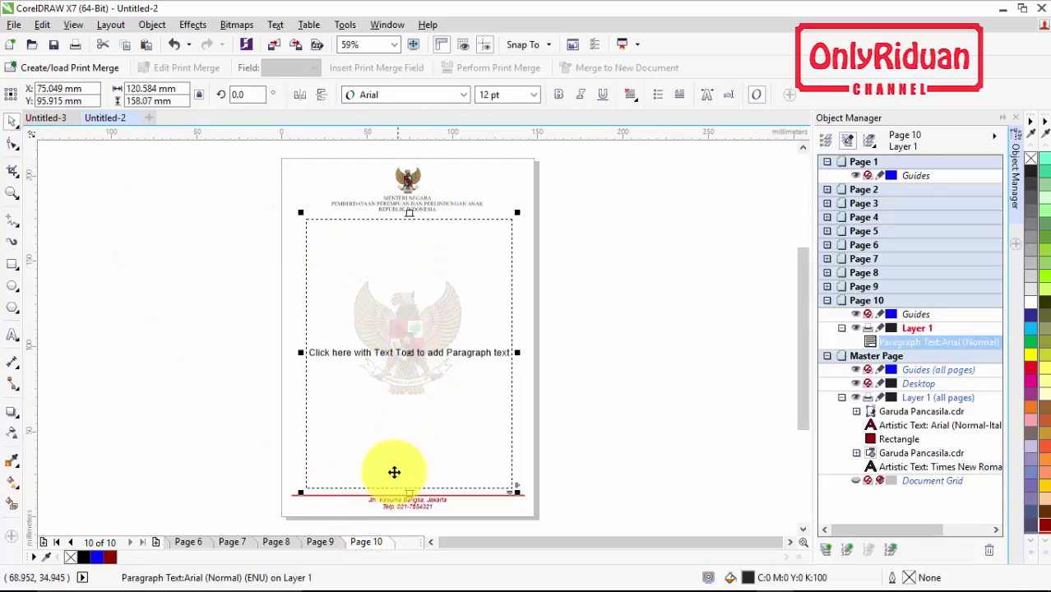
left_click(329, 542)
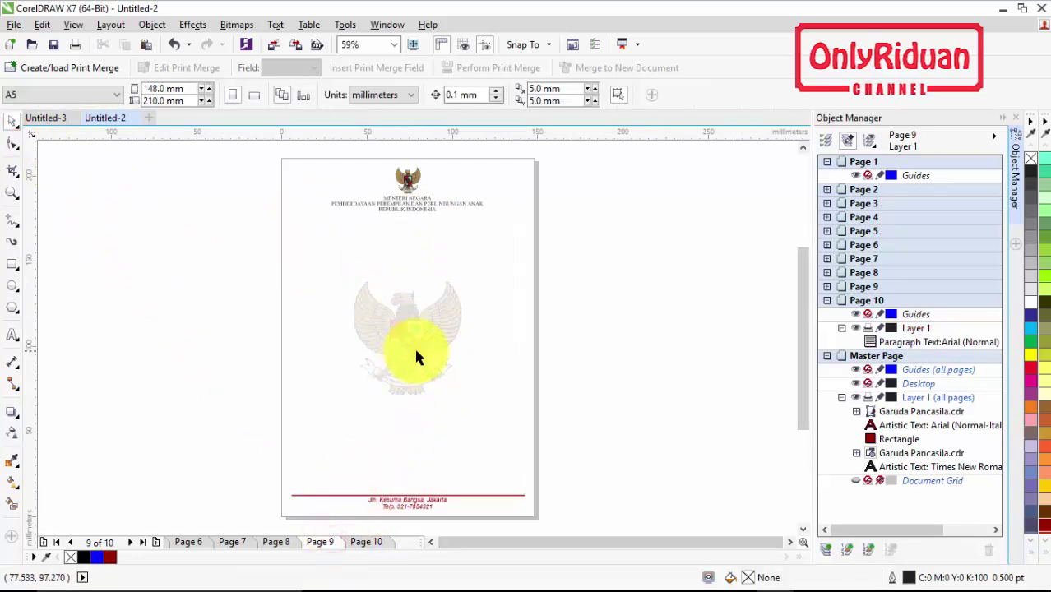
key("ctrl+v")
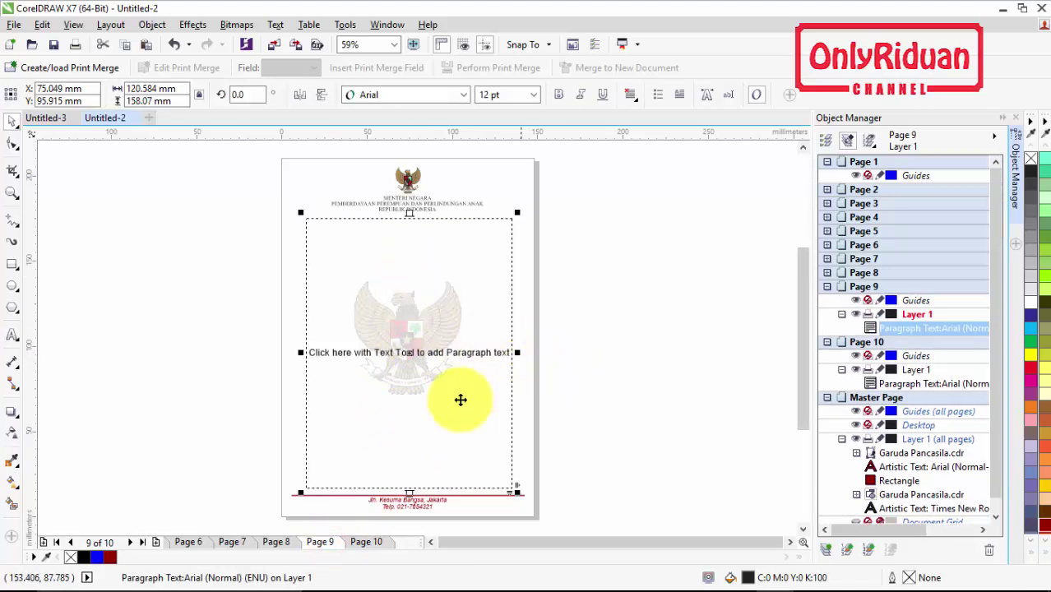
Paste the paragraph text frame on Page 1, into the master layer Layer 1 (all pages)
left_click(59, 543)
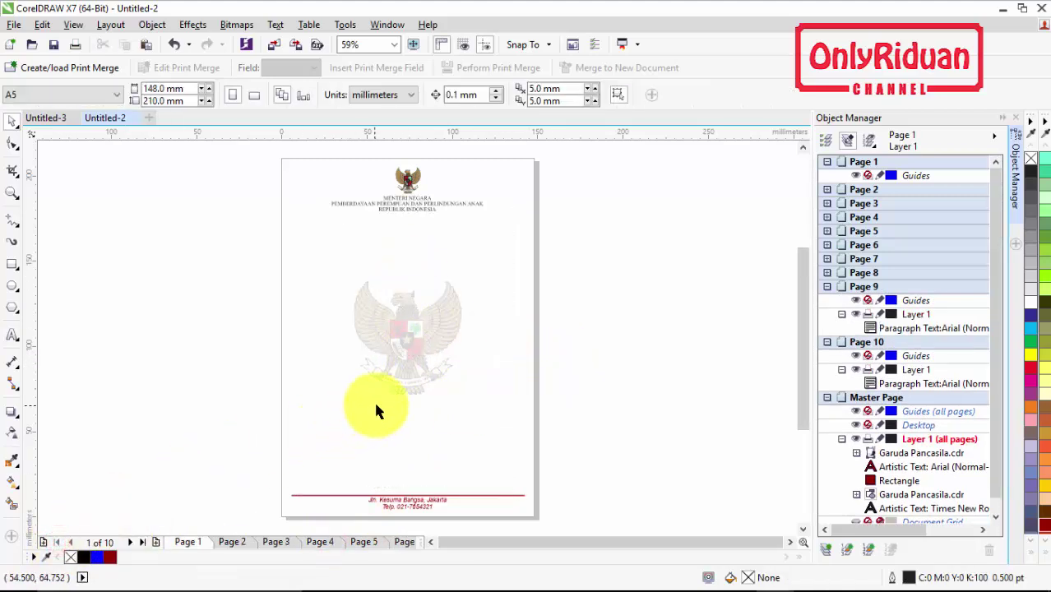
key("ctrl+v")
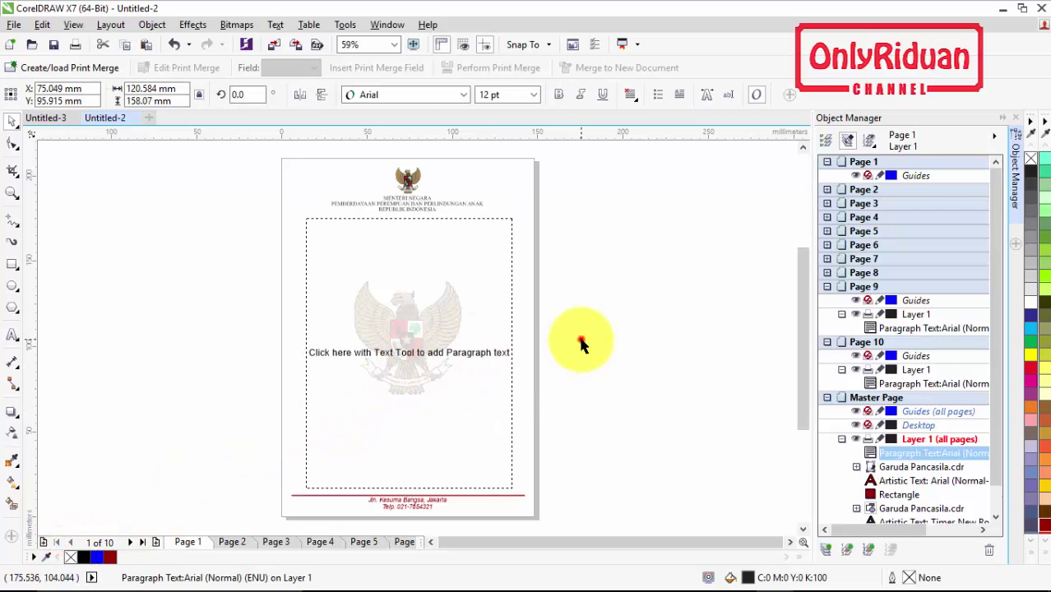
left_click(581, 344)
left_click(414, 269)
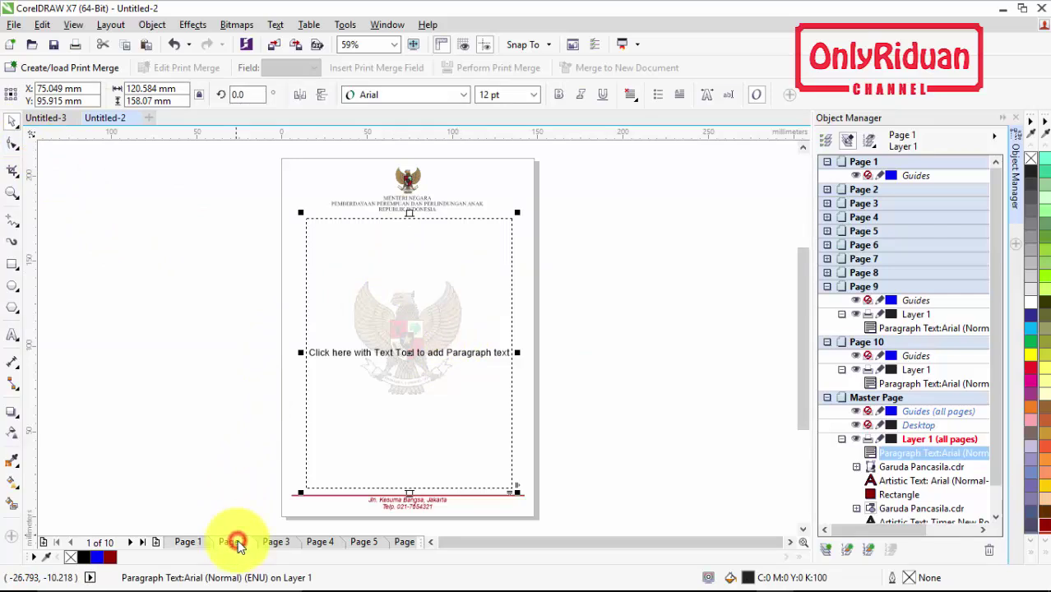
left_click(575, 357)
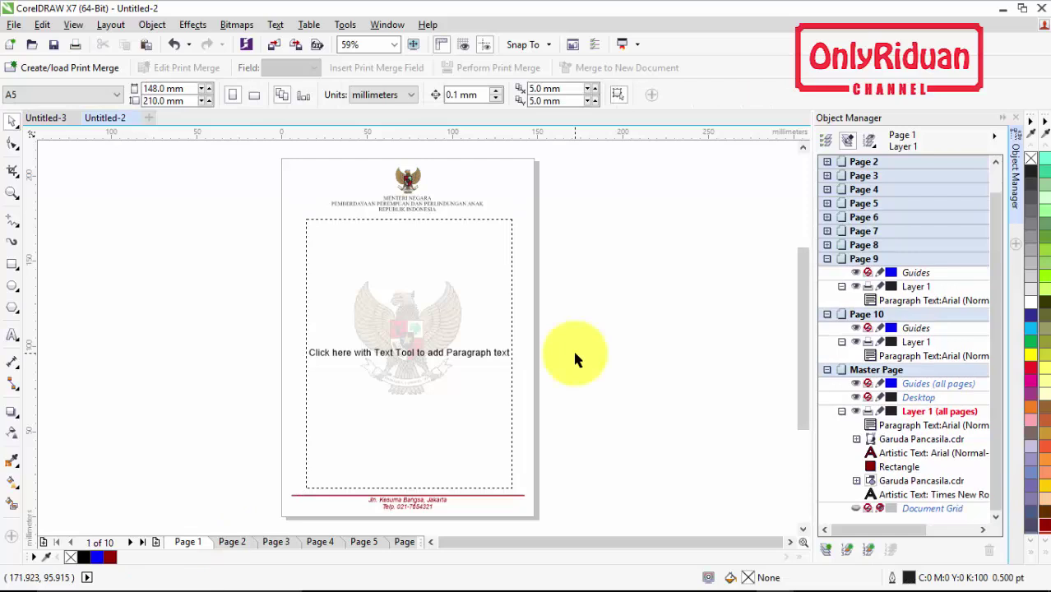